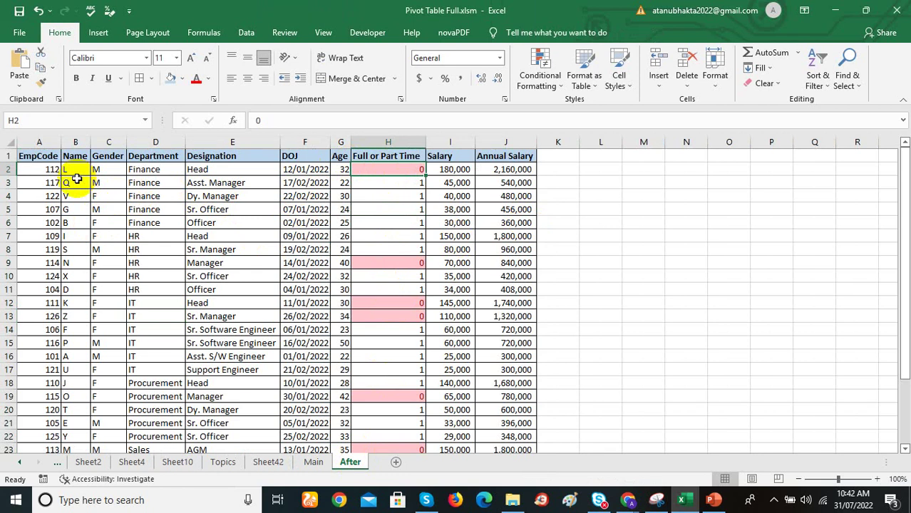
- Examine the column headers from EmpCode to Full or Part Time on the After sheet and compare them with the Main sheet
click(41, 158)
click(72, 157)
click(109, 156)
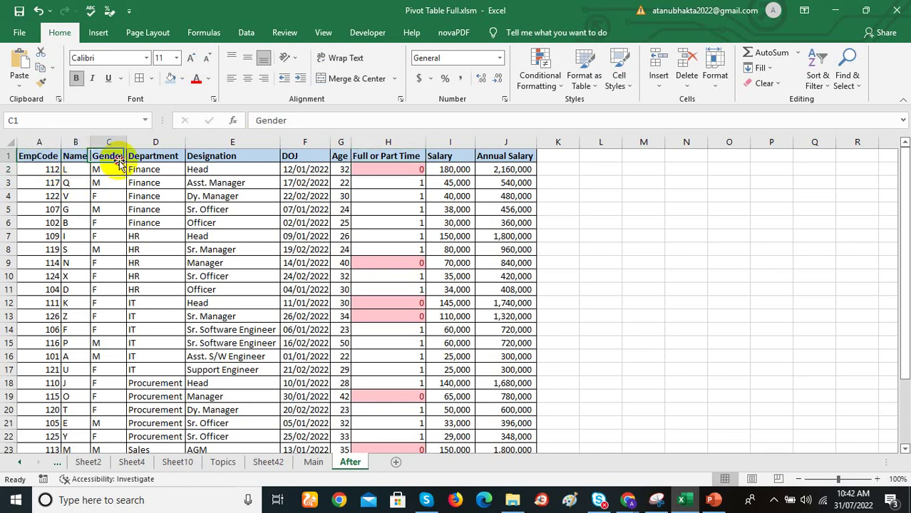
click(169, 155)
click(221, 167)
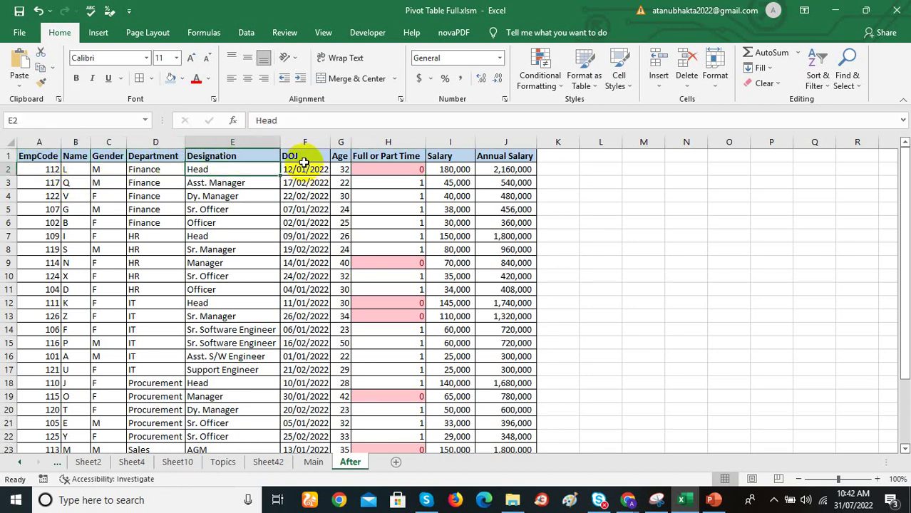
click(303, 158)
click(339, 158)
click(383, 158)
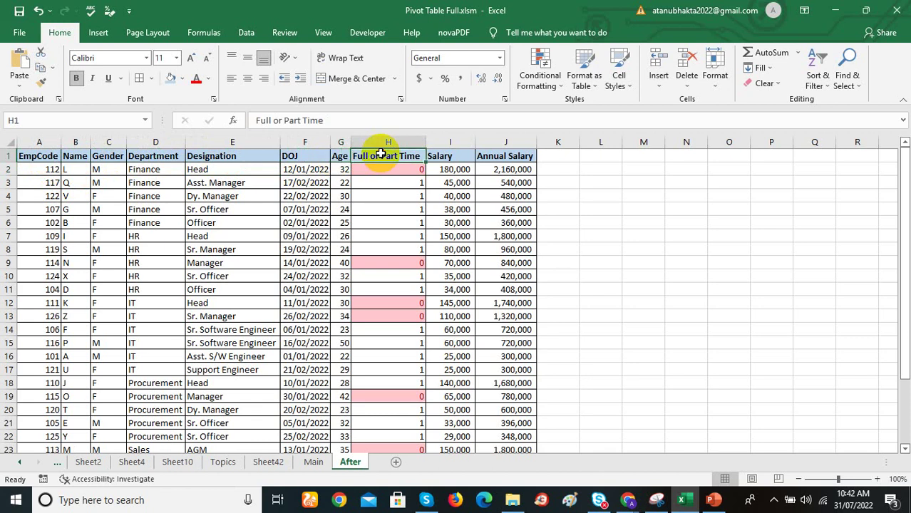
click(313, 462)
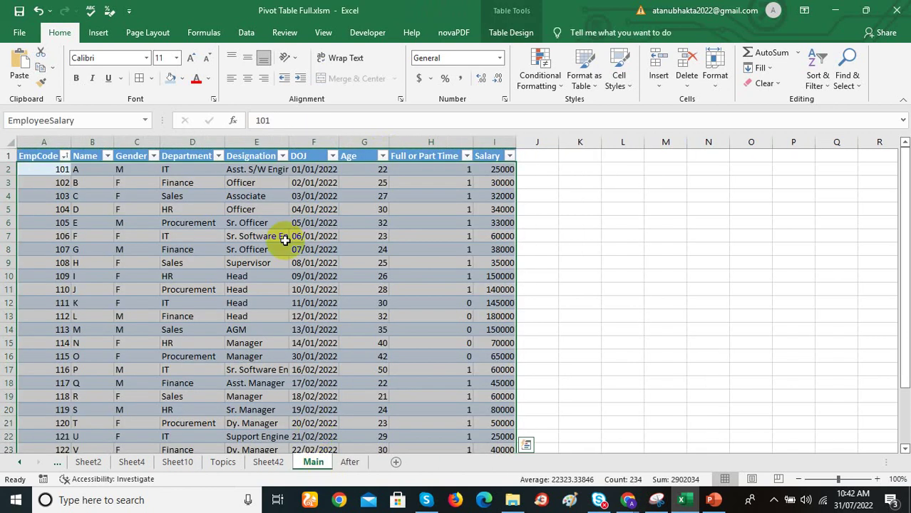
click(350, 462)
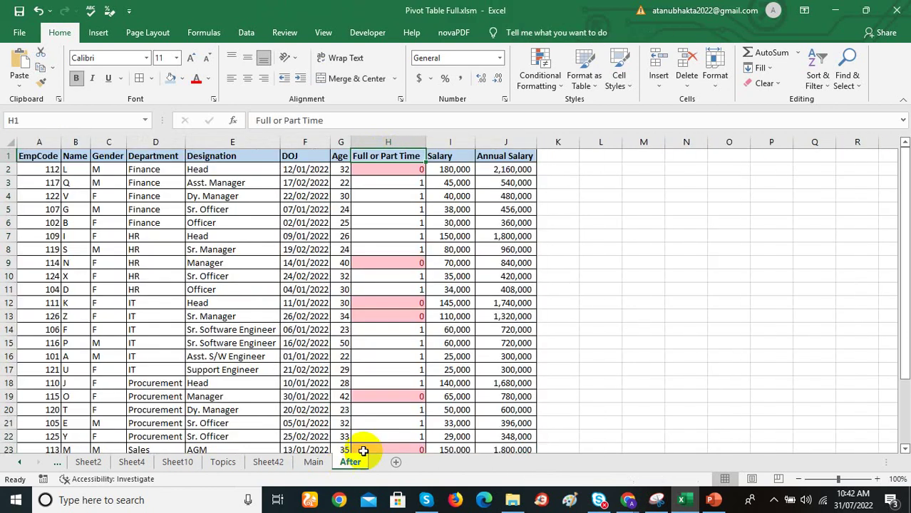
- Inspect the Annual Salary formula in J2 and the column's sum formula beneath the last employee row
click(507, 167)
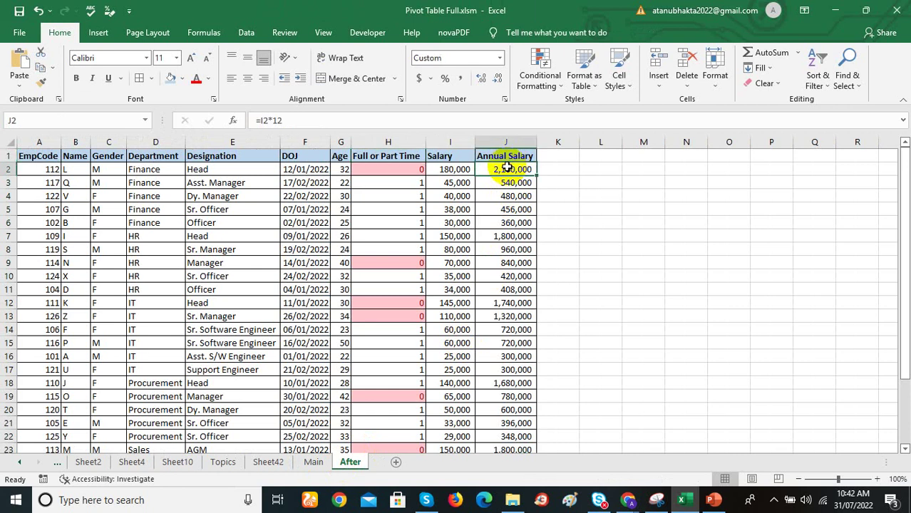
key(ctrl+Down)
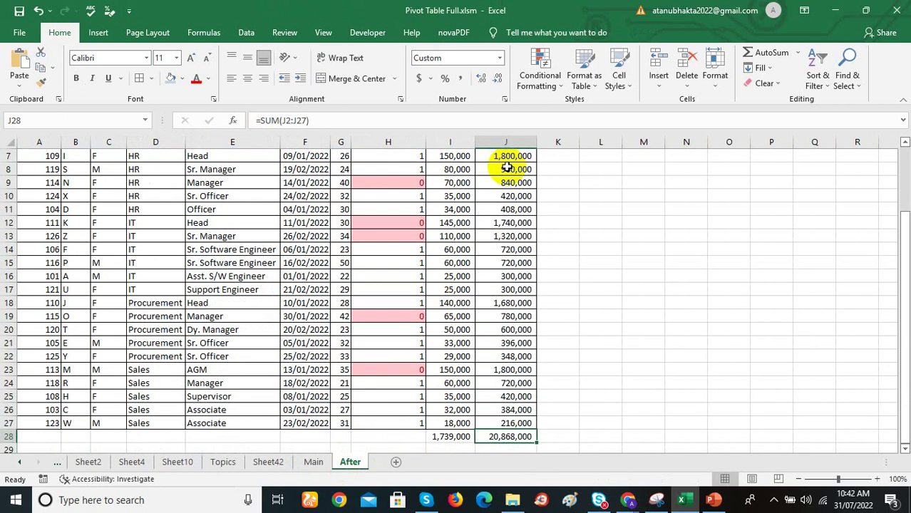
key(ctrl+Home)
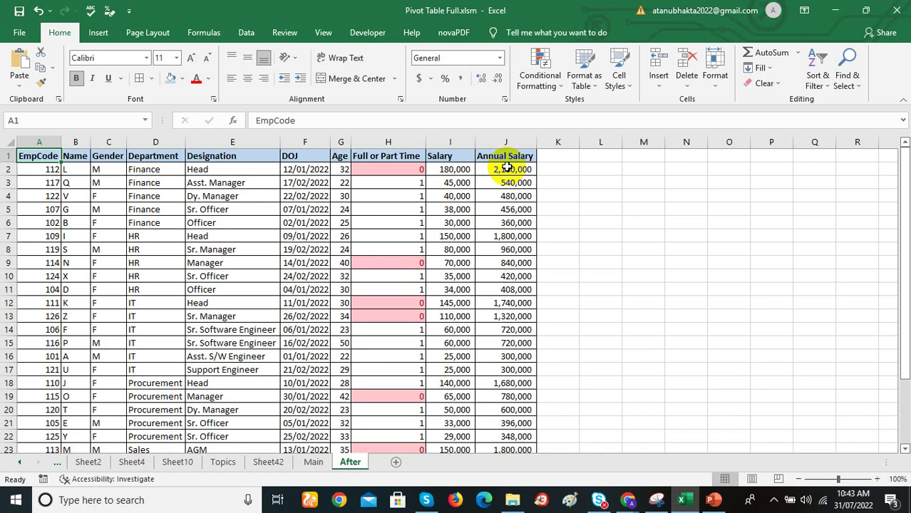
click(509, 169)
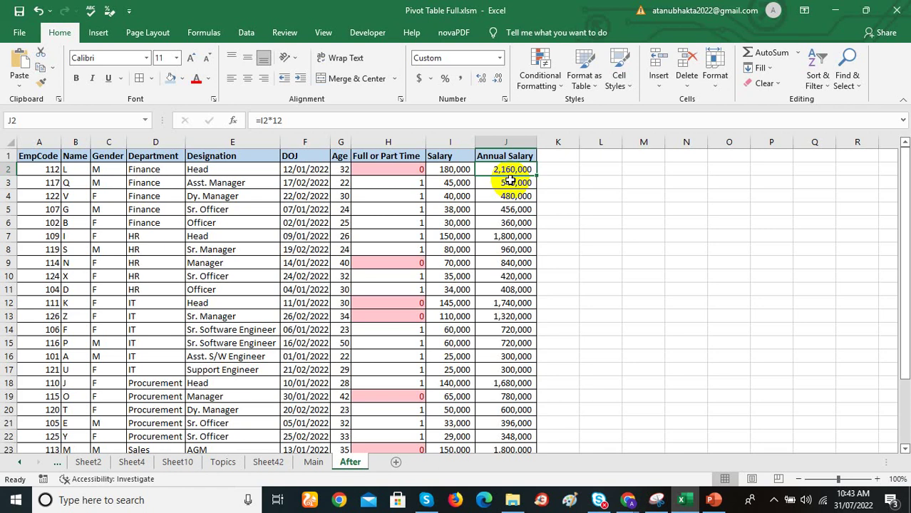
- Compare the Main sheet's employee table with the After sheet, ending on cell H2 in the After sheet's Full or Part Time column
click(314, 462)
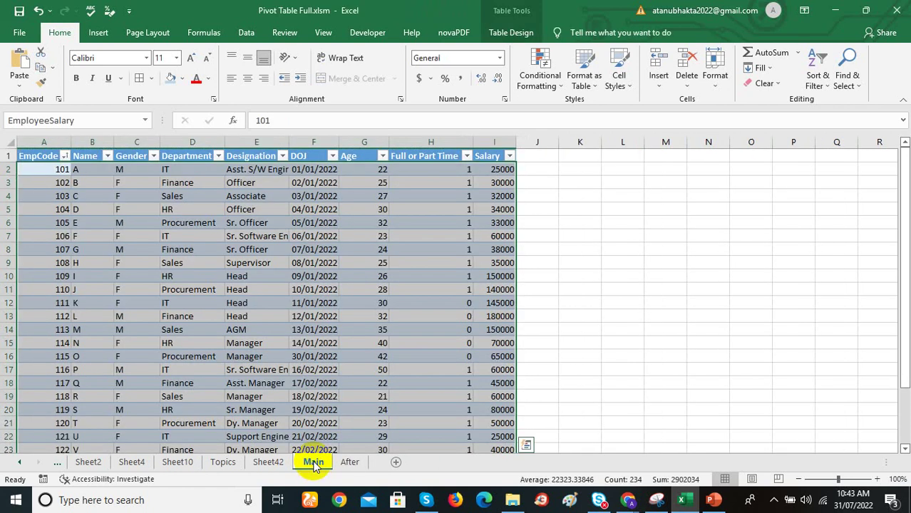
click(350, 463)
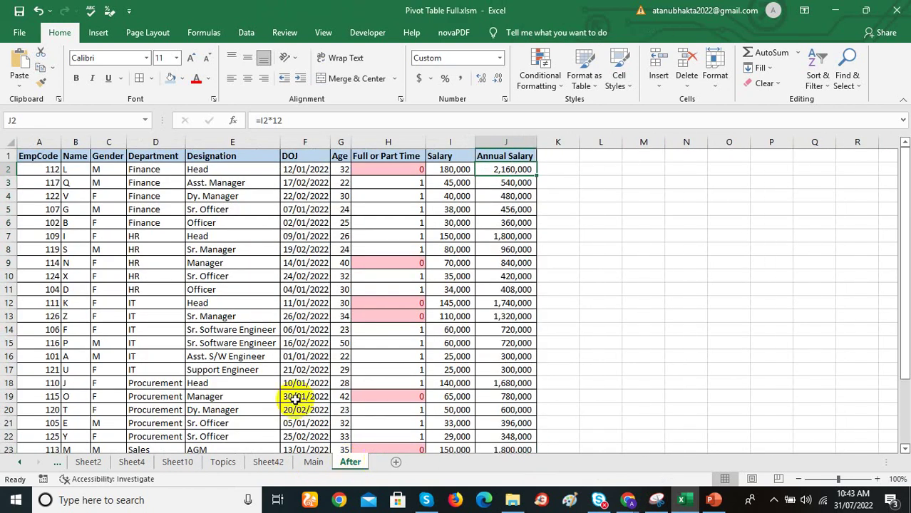
click(312, 463)
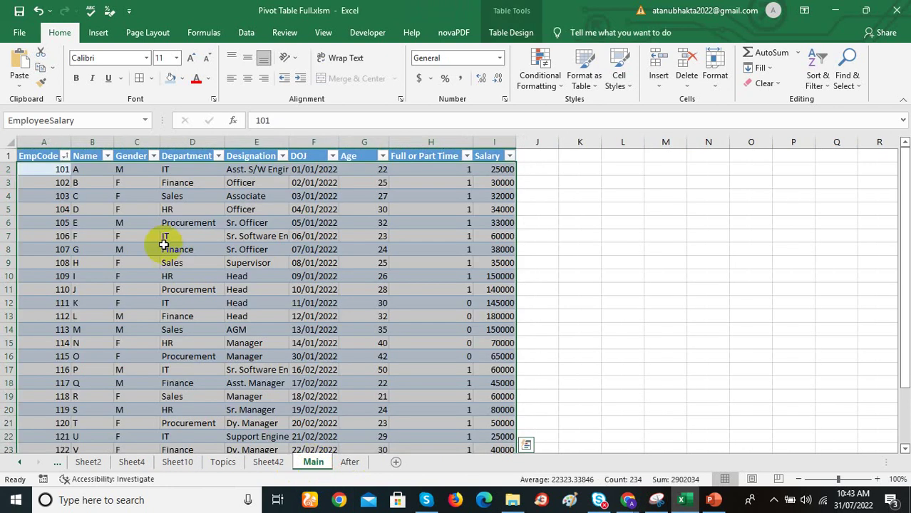
click(347, 460)
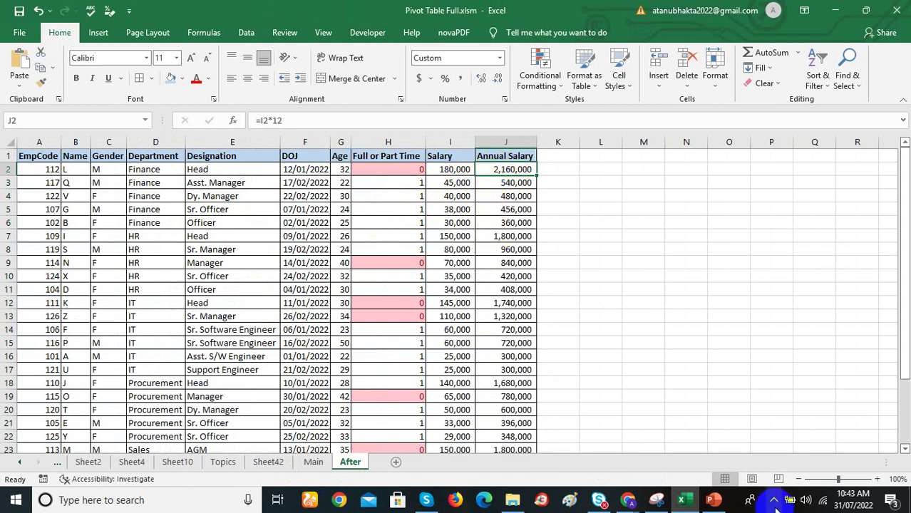
click(399, 169)
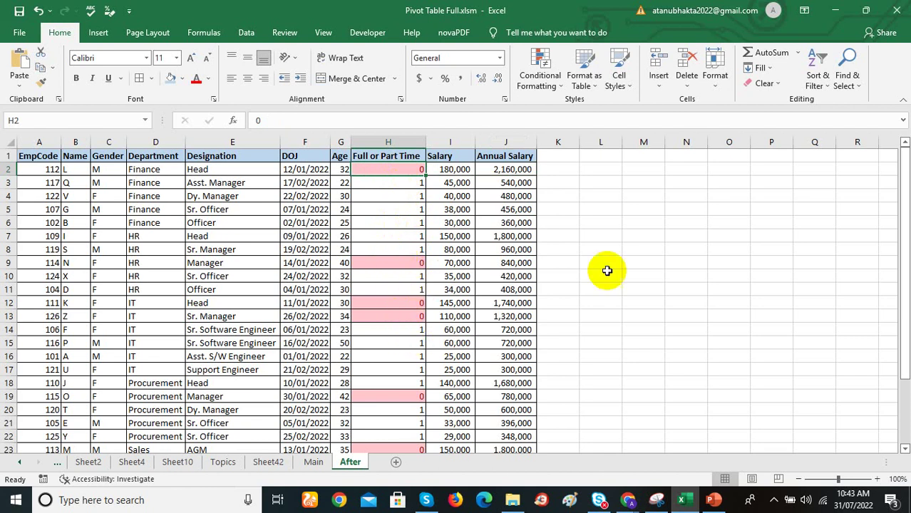
drag(905, 226, 892, 204)
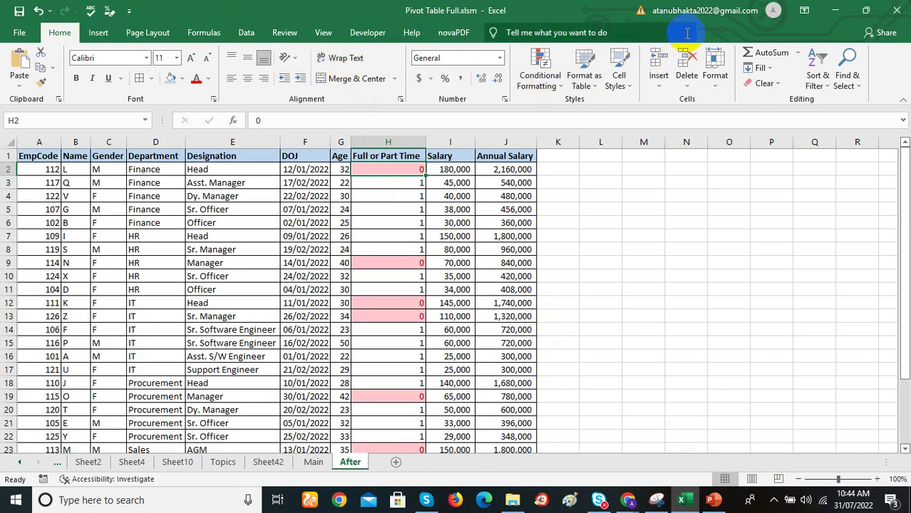
- Hide the Developer tab from the ribbon through the ribbon customization settings
right_click(440, 37)
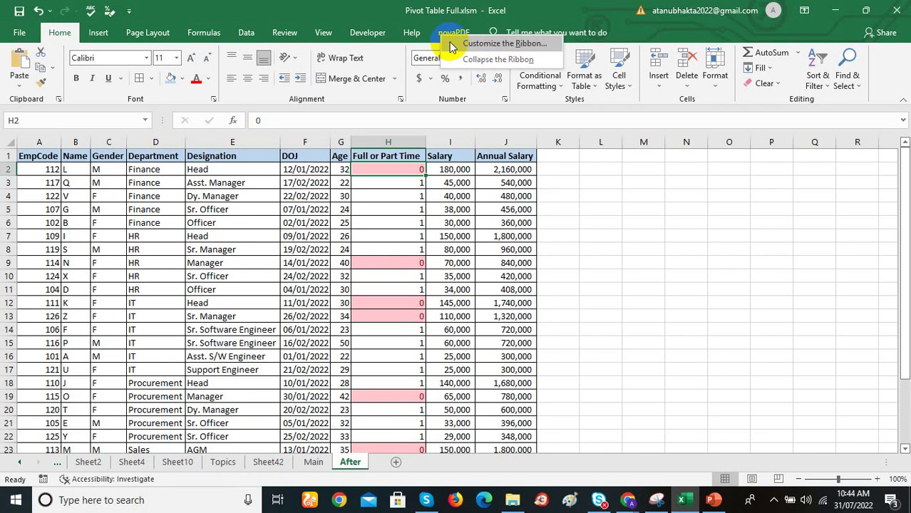
click(450, 43)
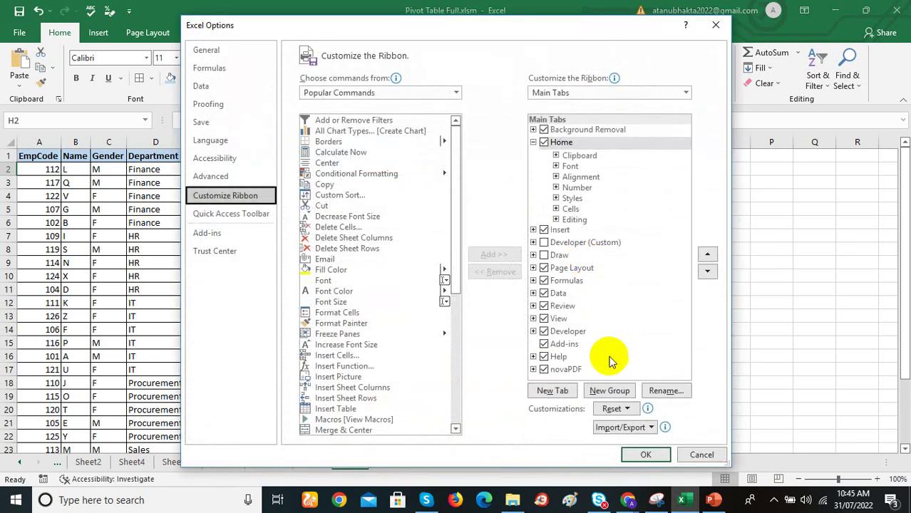
click(544, 331)
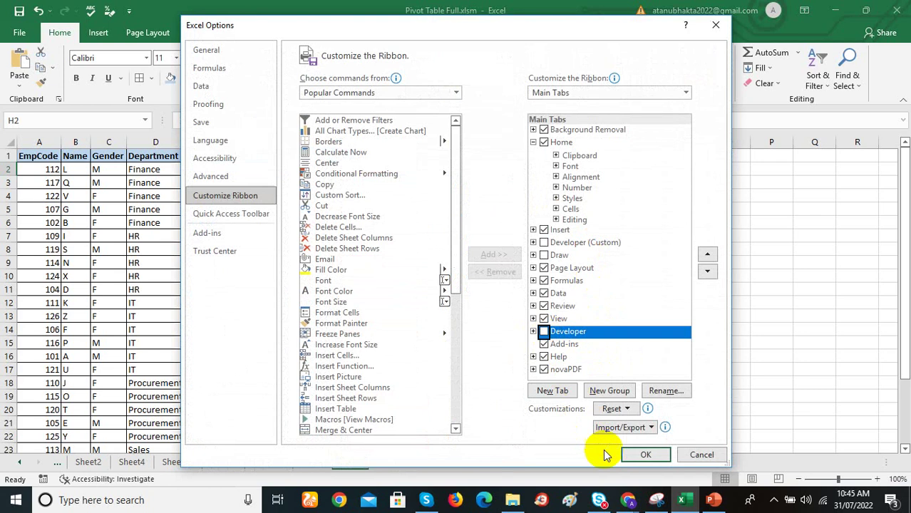
click(633, 458)
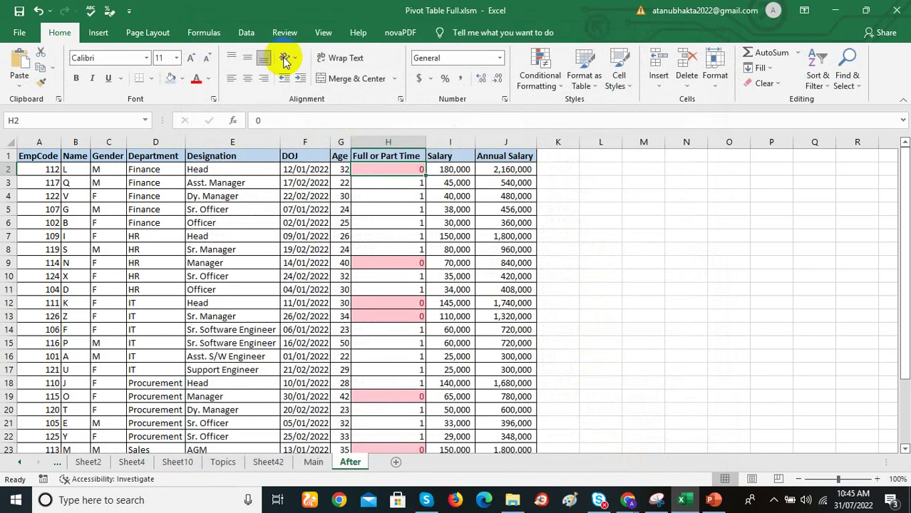
- Enable the Developer tab among the ribbon's Main Tabs
right_click(367, 42)
click(378, 48)
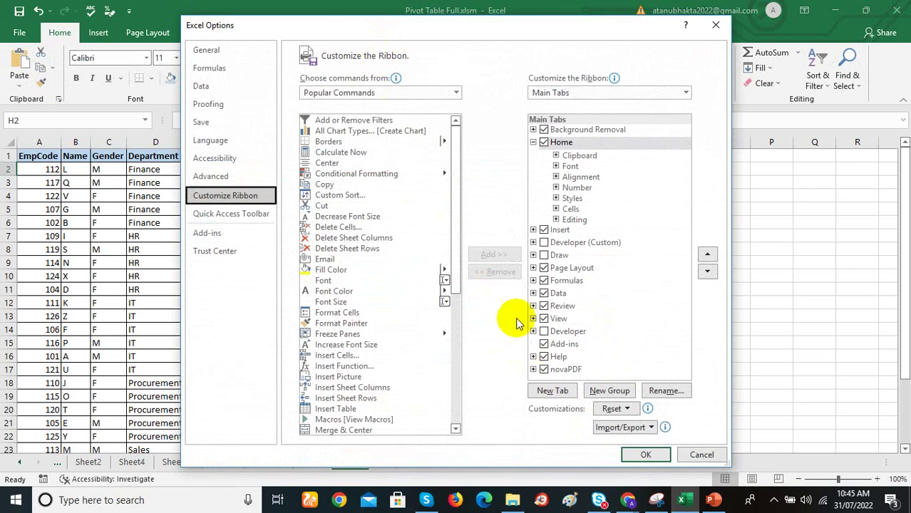
click(544, 331)
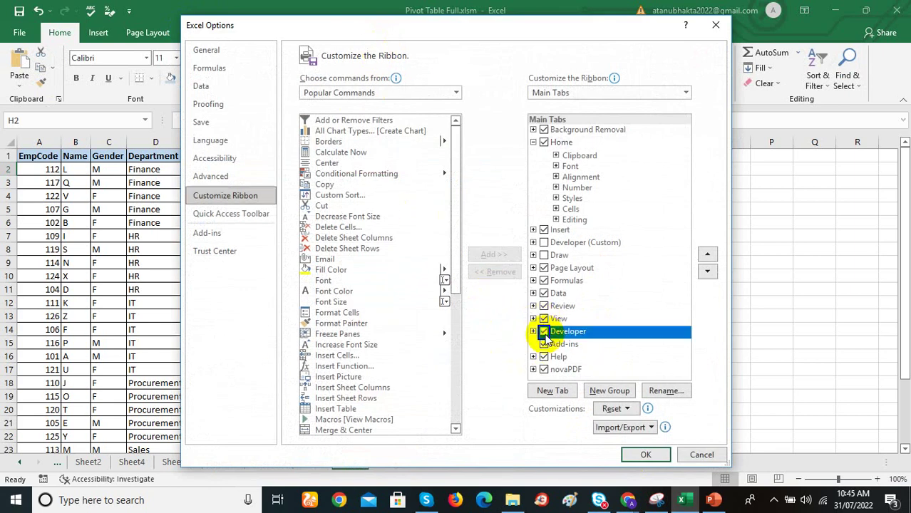
click(646, 455)
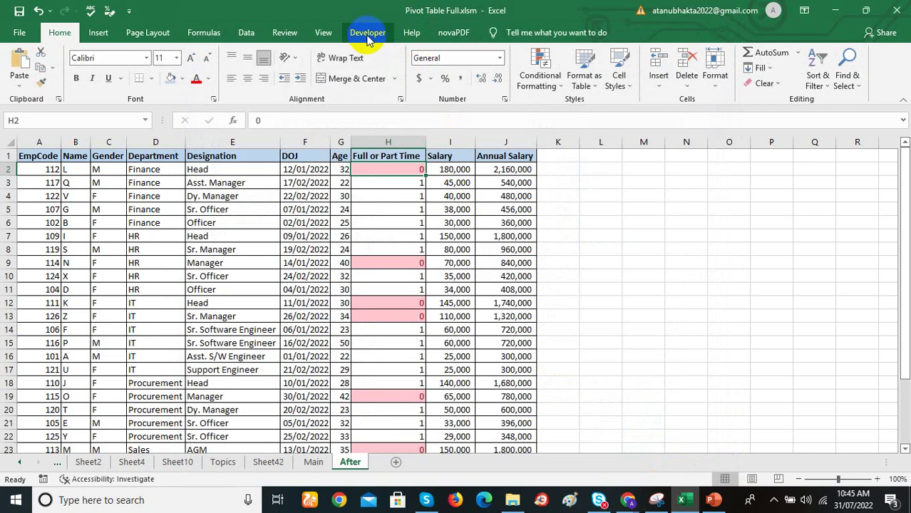
- Review the Advanced and Customize Ribbon pages of Excel Options, including the Developer entry, and discard the dialog
click(19, 33)
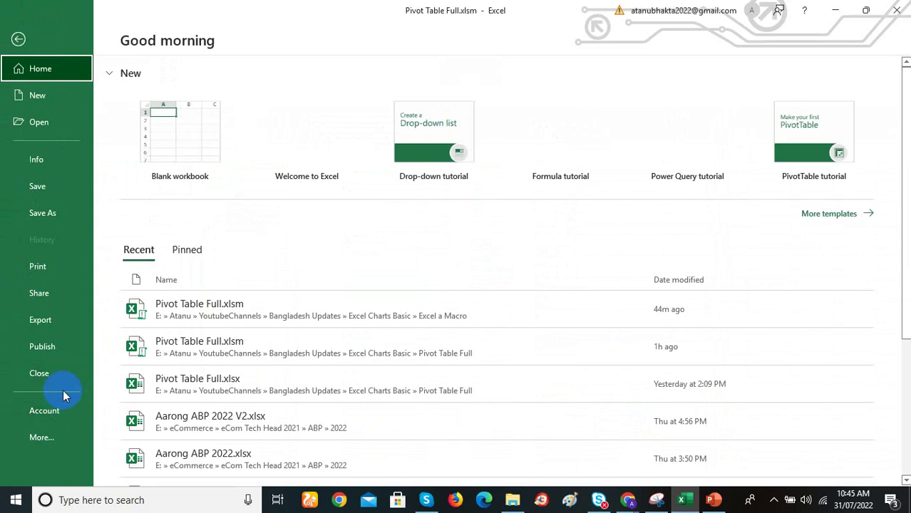
click(54, 440)
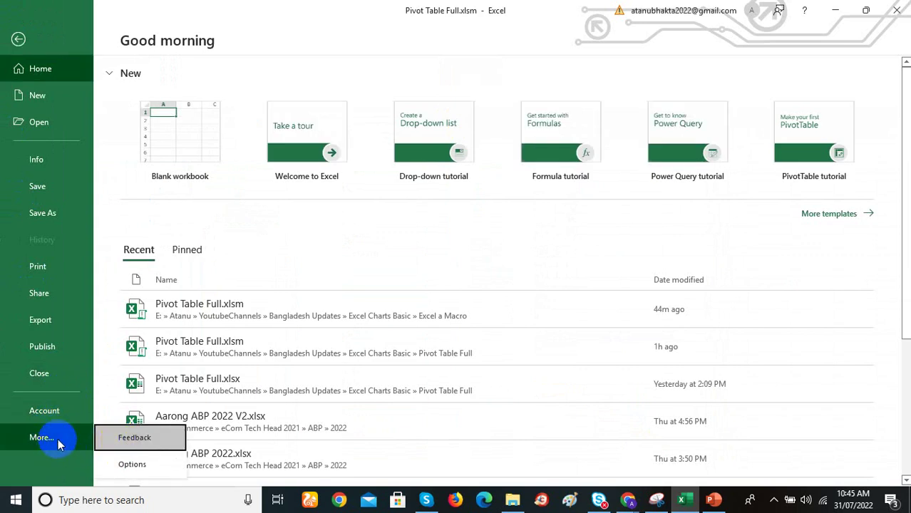
click(131, 468)
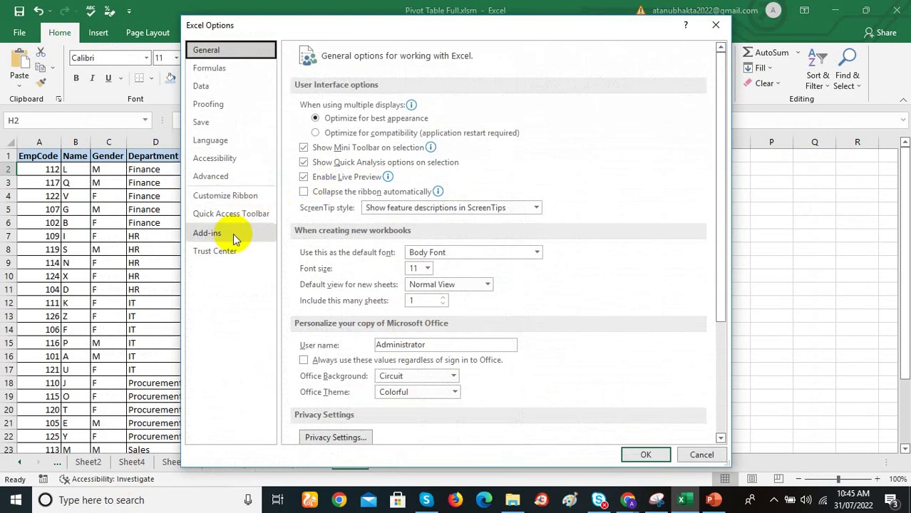
click(229, 177)
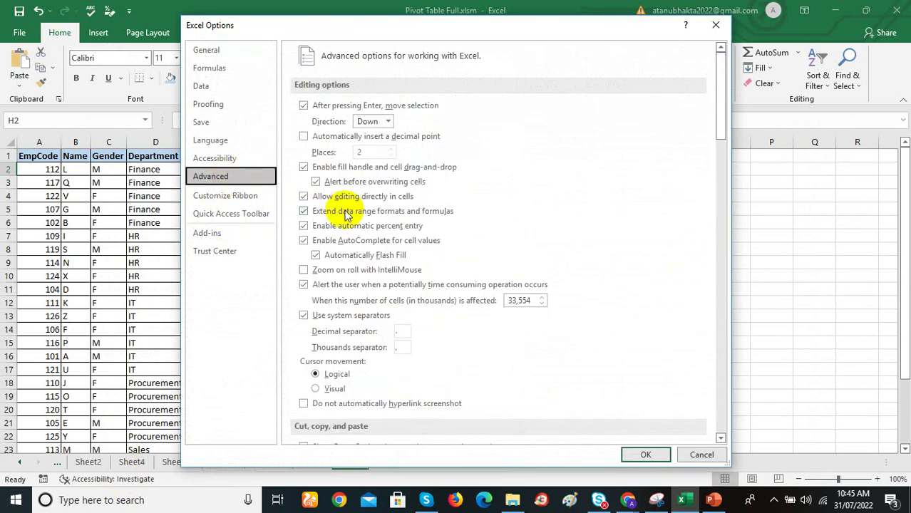
click(242, 203)
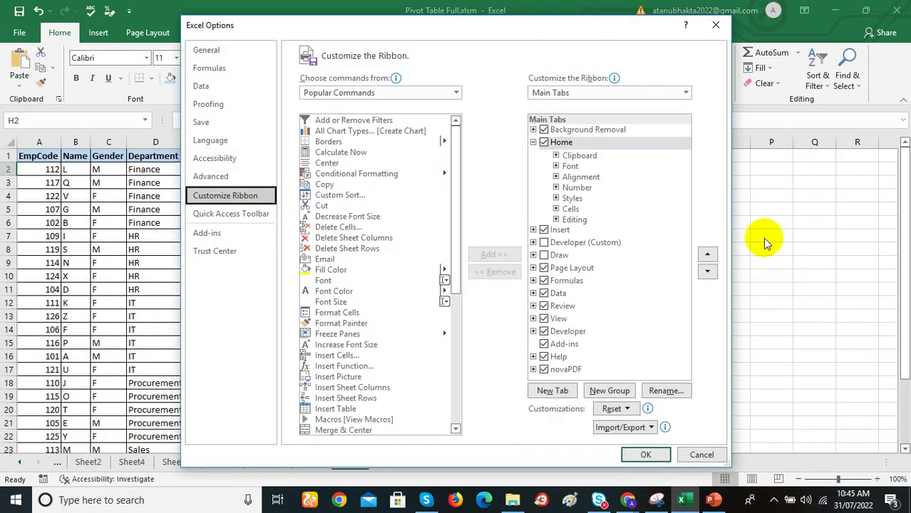
click(545, 333)
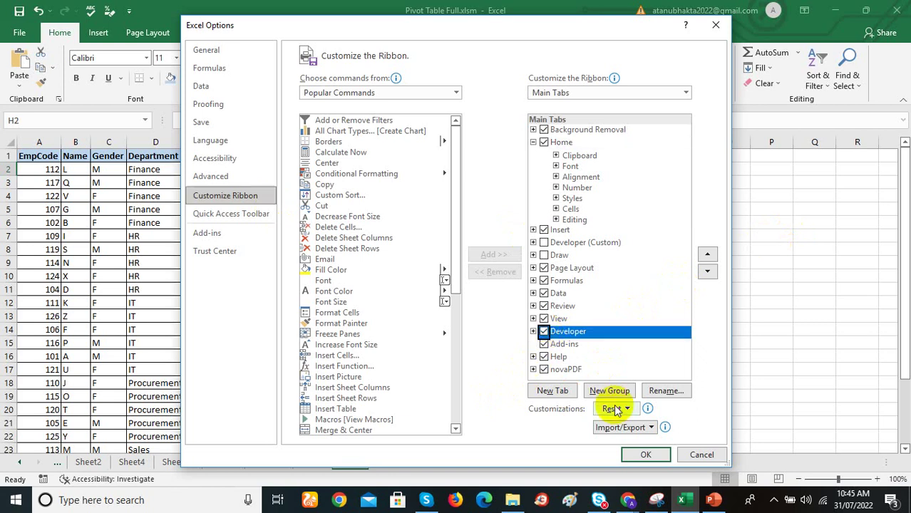
click(699, 456)
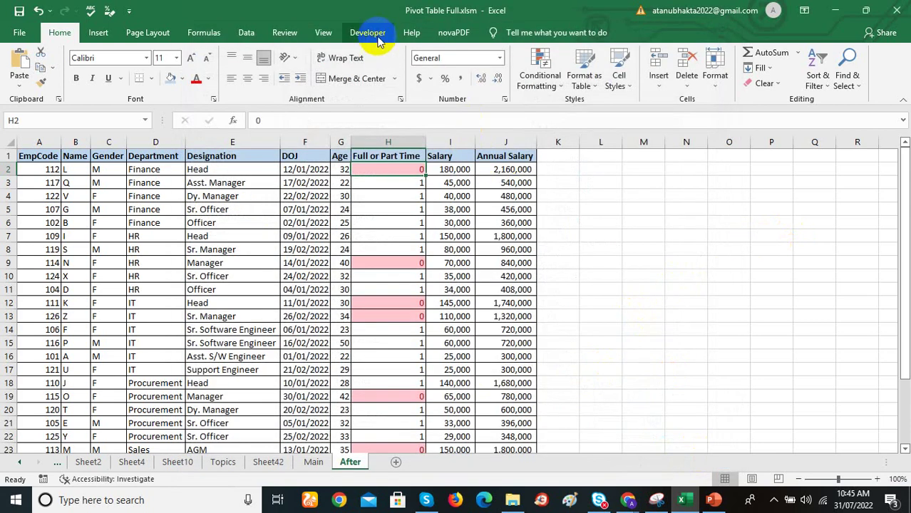
- Check the Main Tabs list again straight from the ribbon's customization command and cancel without changes
right_click(375, 36)
click(403, 41)
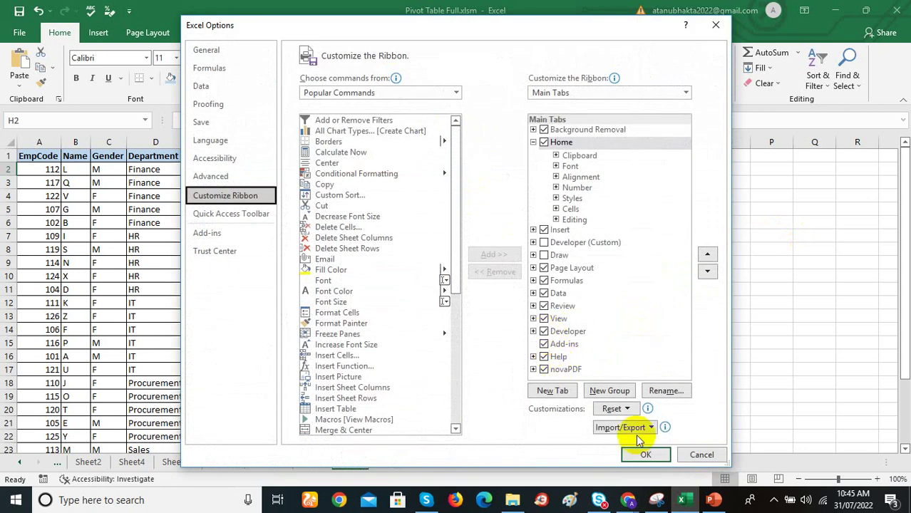
click(706, 456)
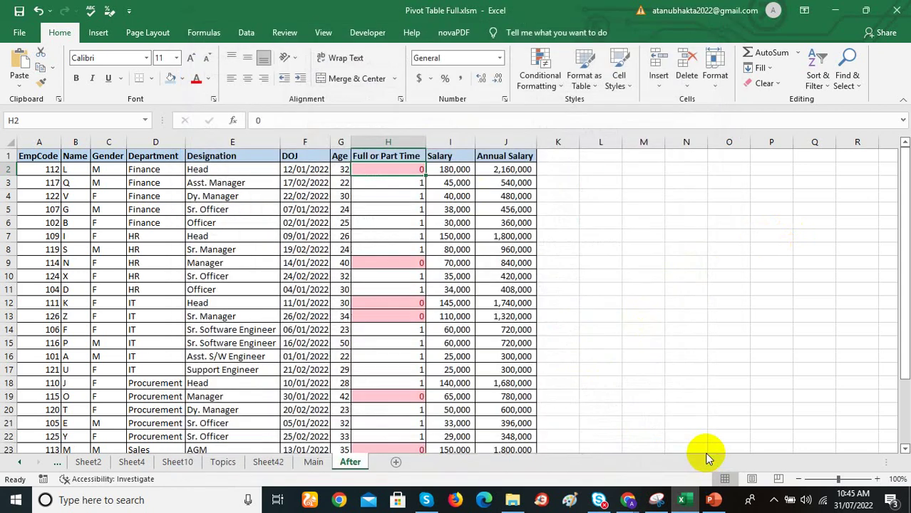
- Compare the Main and After sheets once more and select the EmpCode header in cell A1 of Main
click(314, 462)
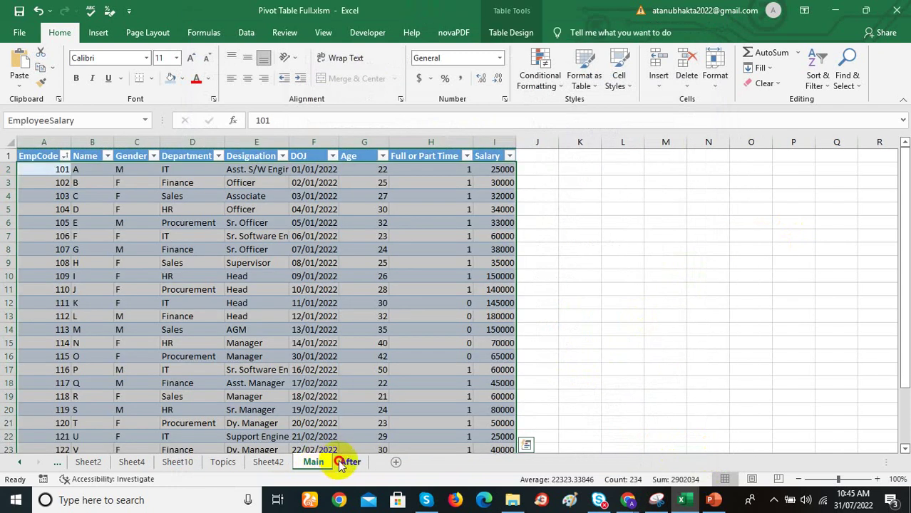
click(342, 463)
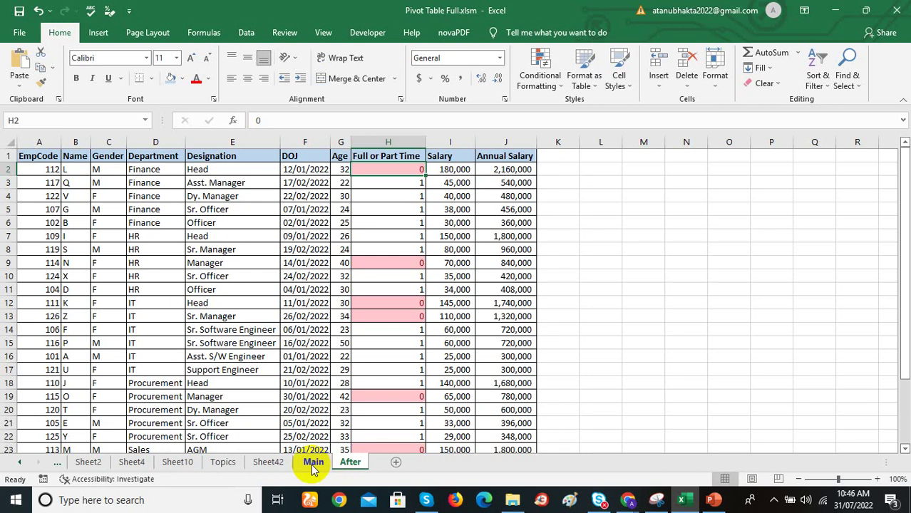
click(313, 462)
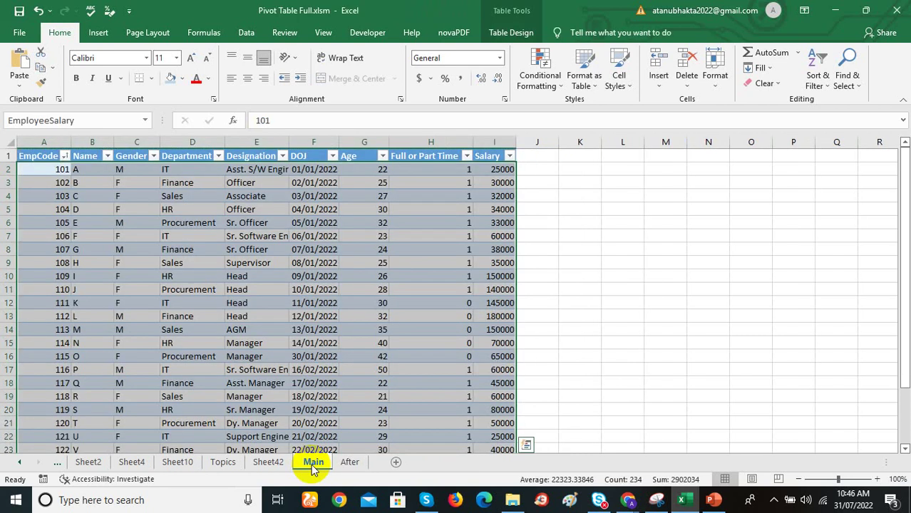
click(32, 156)
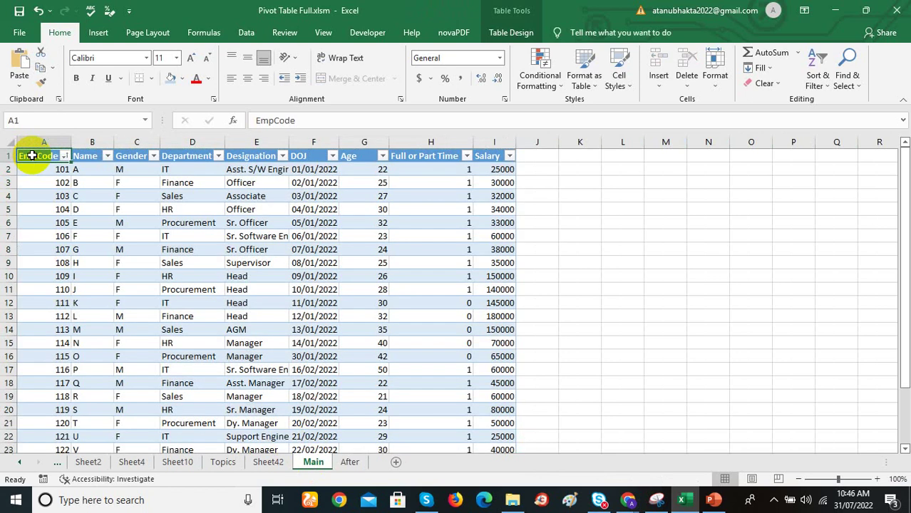
key(ctrl+shift+Right)
key(ctrl+shift+Down)
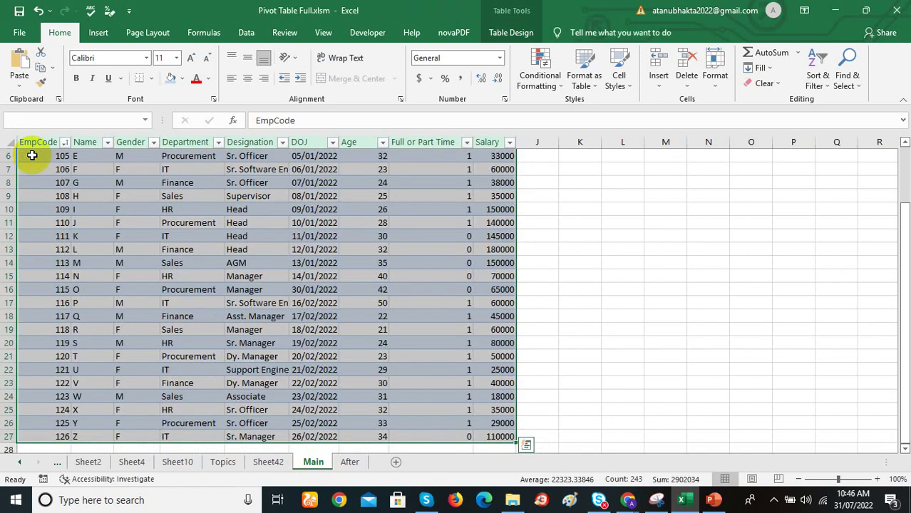
key(ctrl+Home)
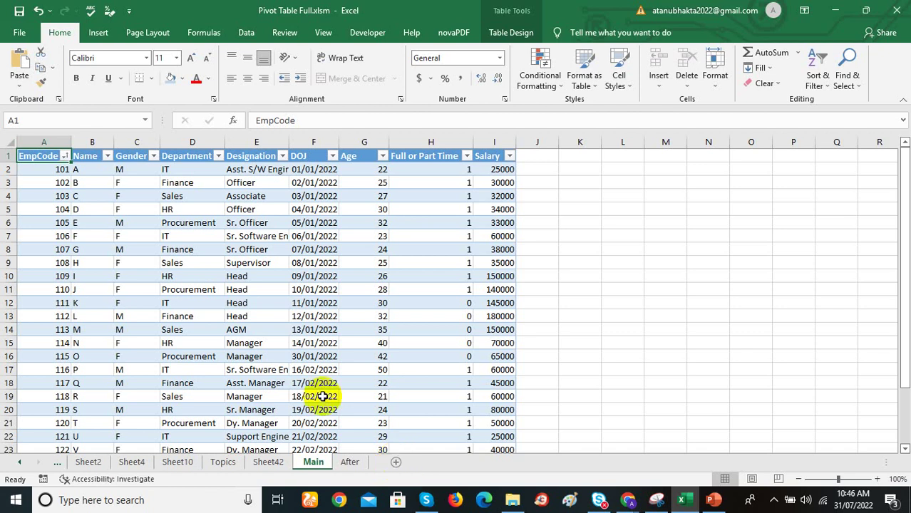
- Copy the entire Main sheet and paste it as values only into a new sheet, starting at cell A1
right_click(6, 142)
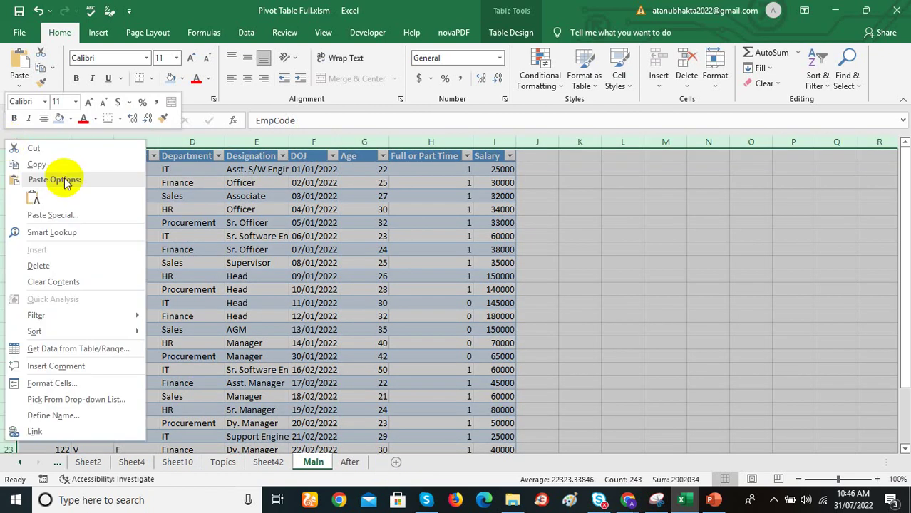
click(62, 162)
click(397, 462)
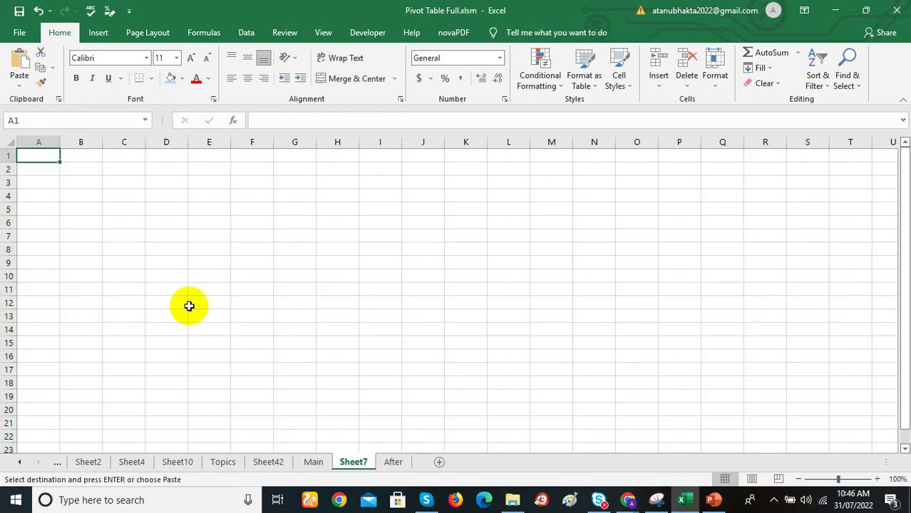
right_click(40, 155)
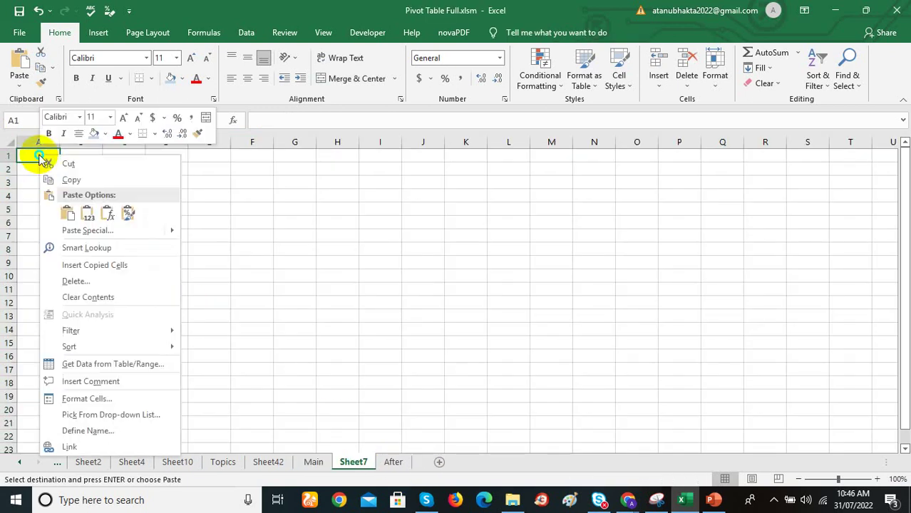
click(83, 208)
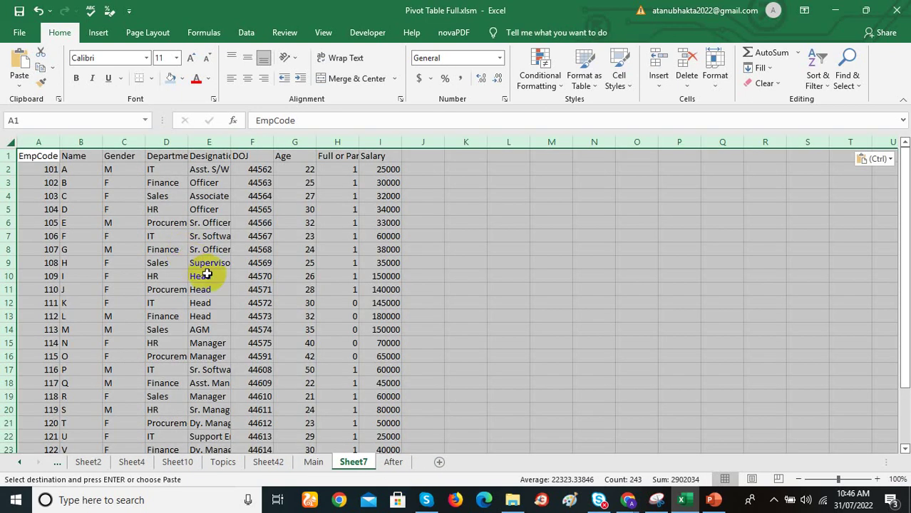
- Compare the pasted data on Sheet7 with the Main and After sheets, including the first DOJ value
click(314, 462)
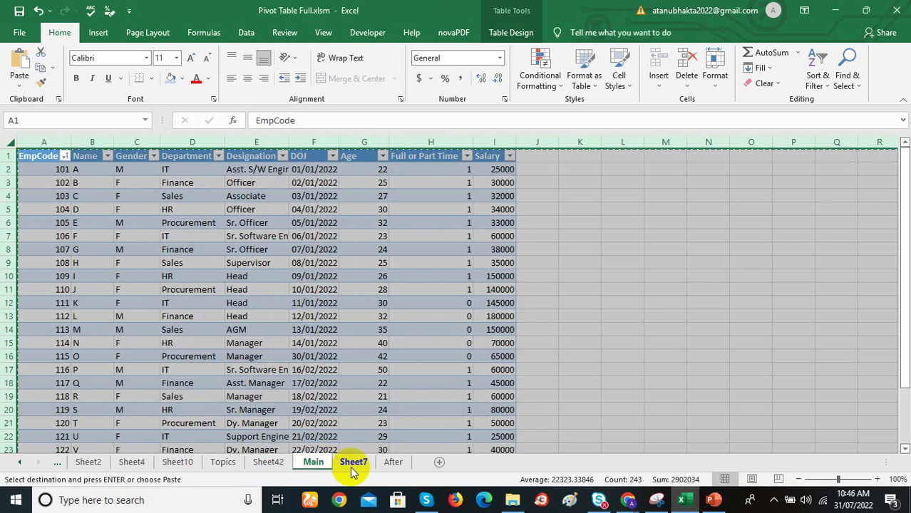
click(391, 463)
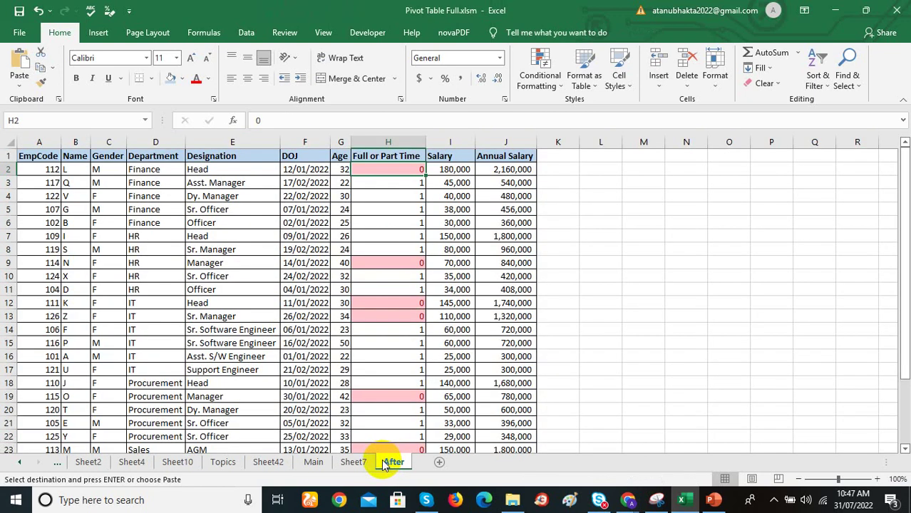
click(365, 464)
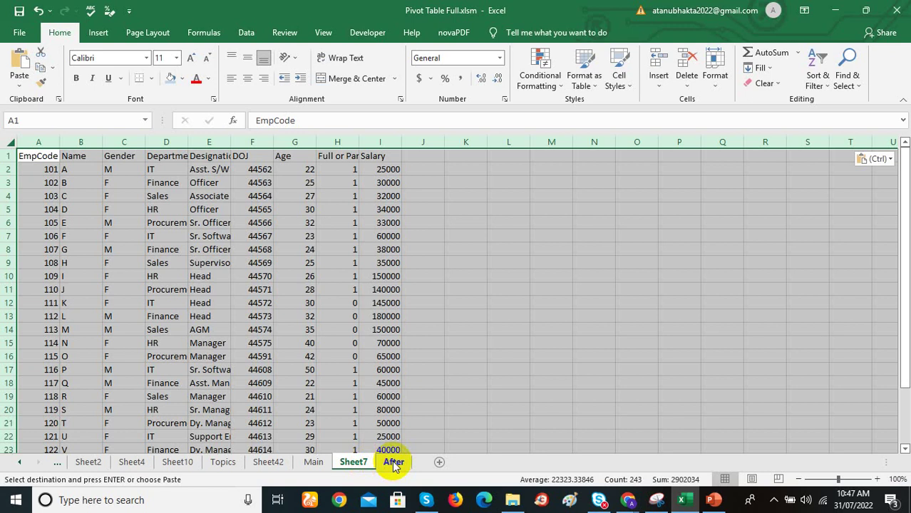
click(393, 463)
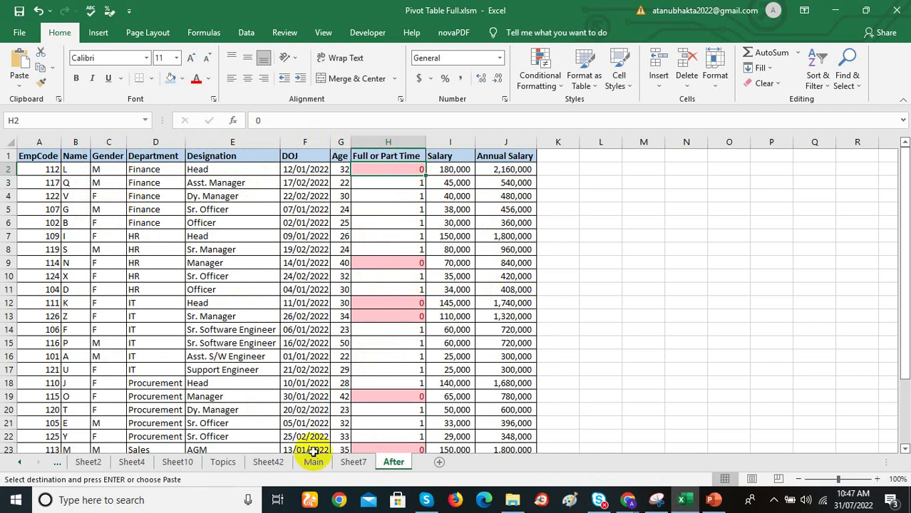
click(353, 462)
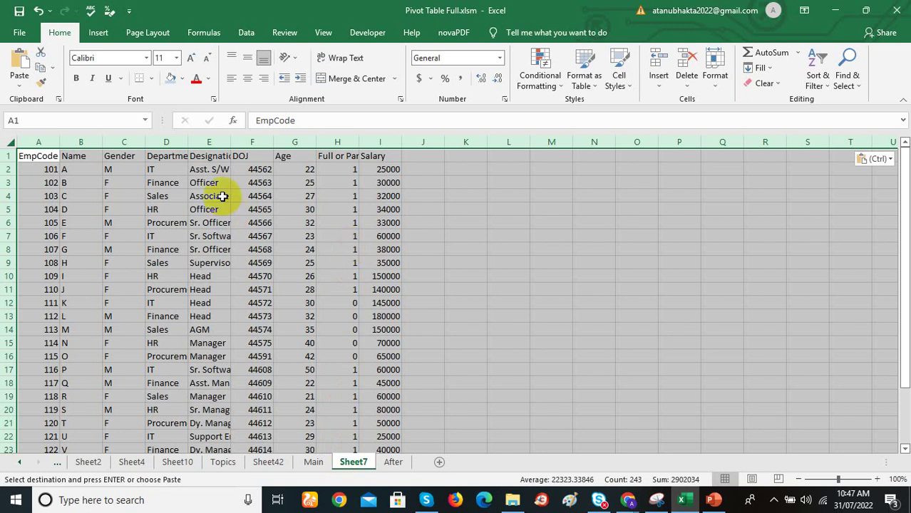
click(261, 172)
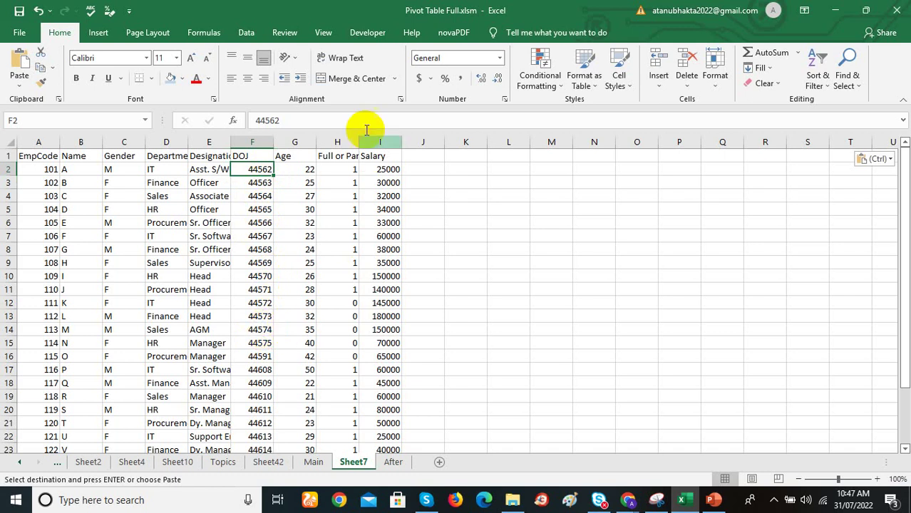
- From cell A2 of Sheet7, start recording a macro named CalculateSalary, stored in This Workbook
click(37, 171)
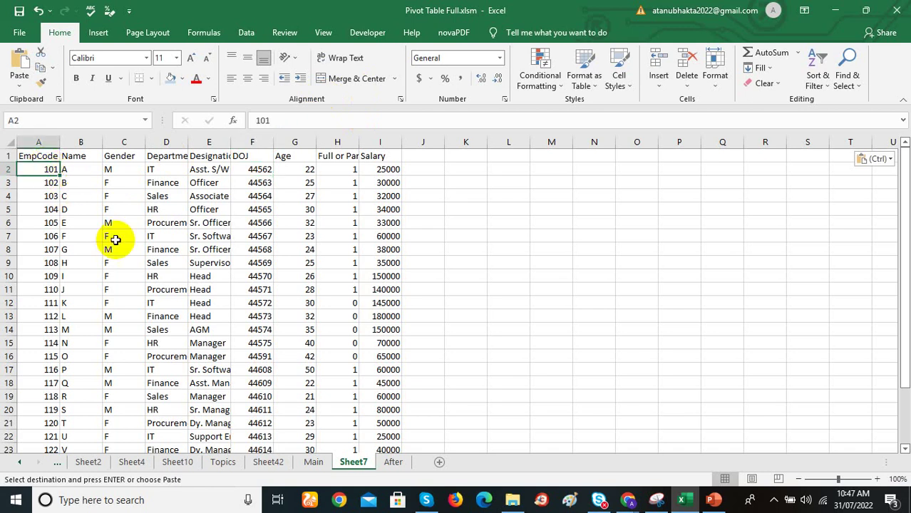
click(364, 33)
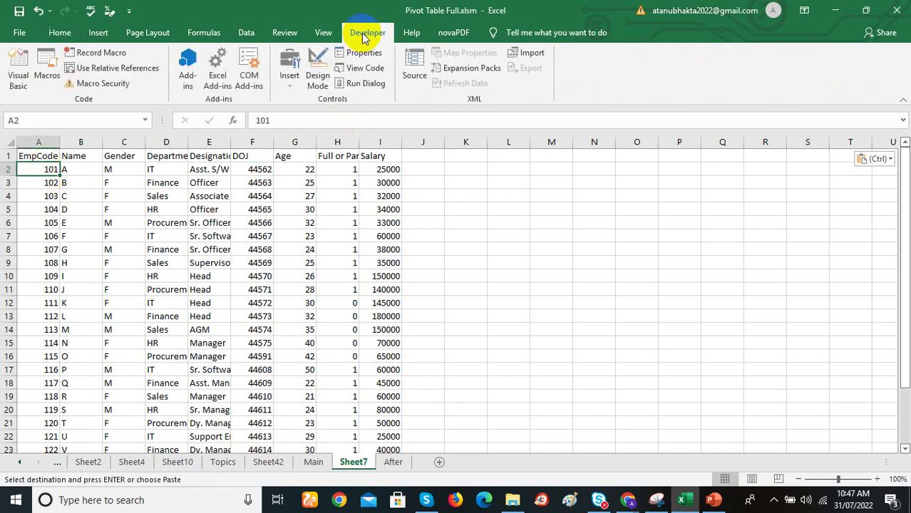
click(85, 56)
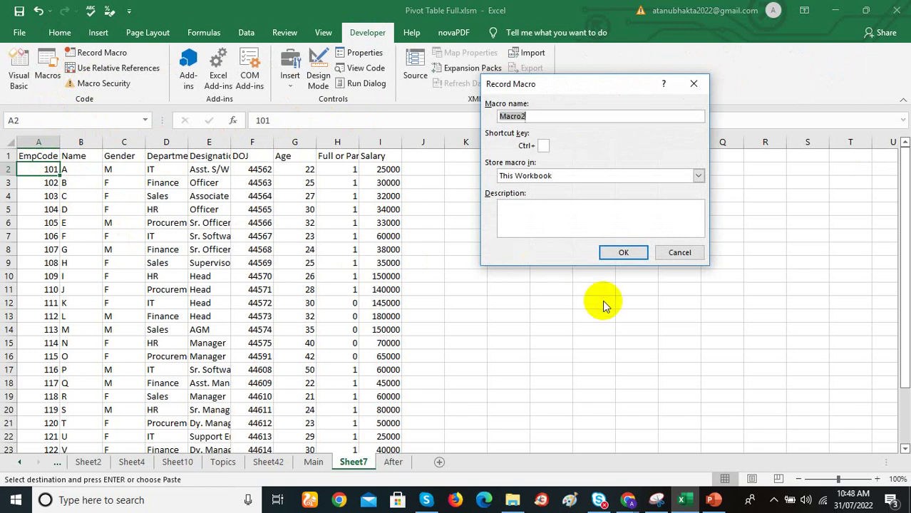
text(CalculateSalary)
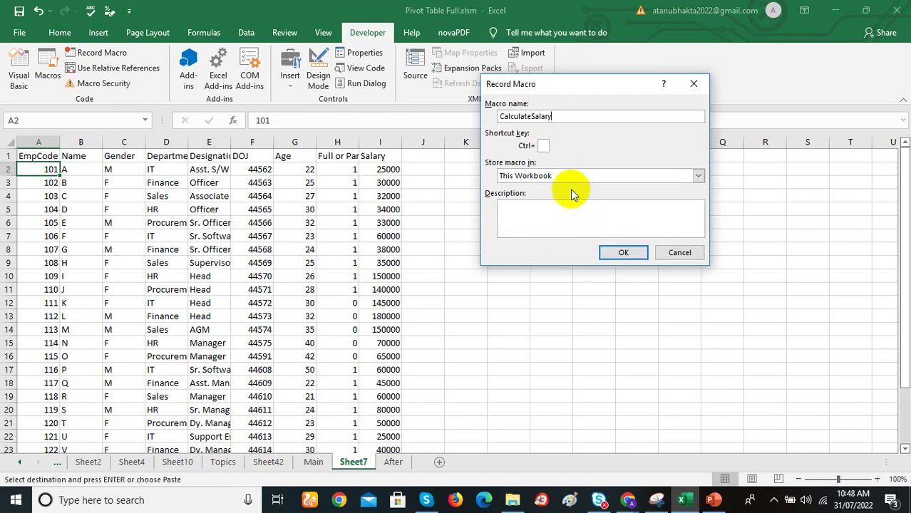
click(622, 254)
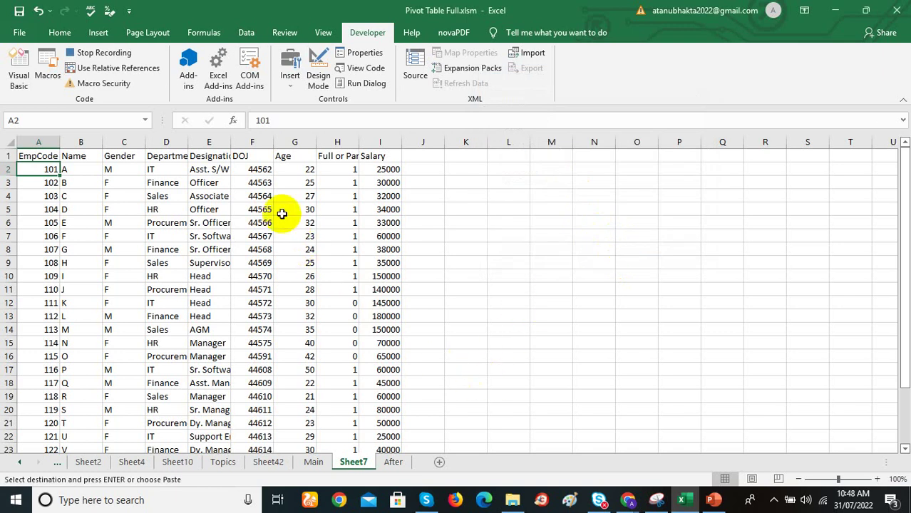
- Format all the DOJ values from F2 down to the last row as Short Date
click(260, 171)
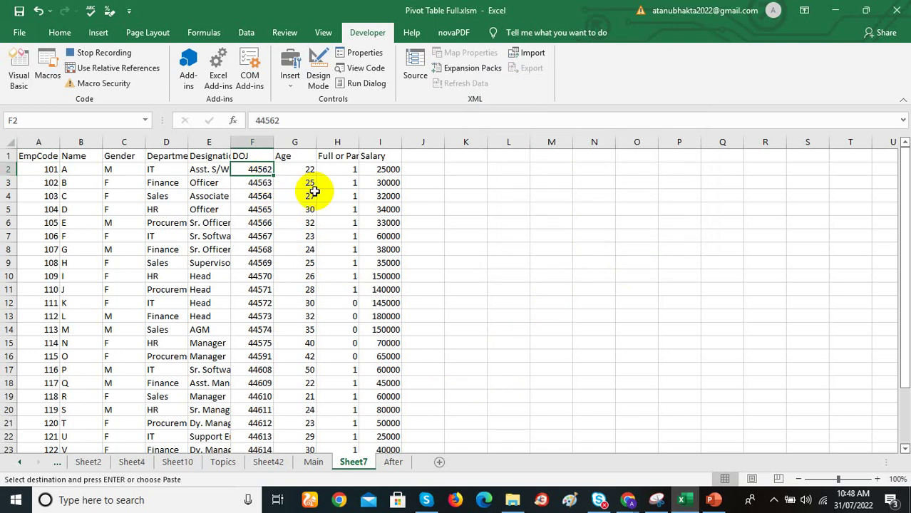
key(ctrl+shift+Down)
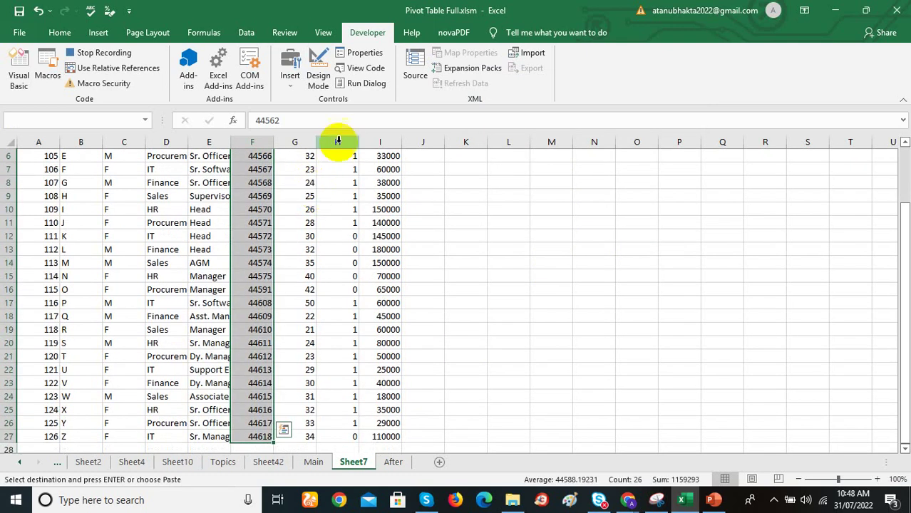
click(60, 34)
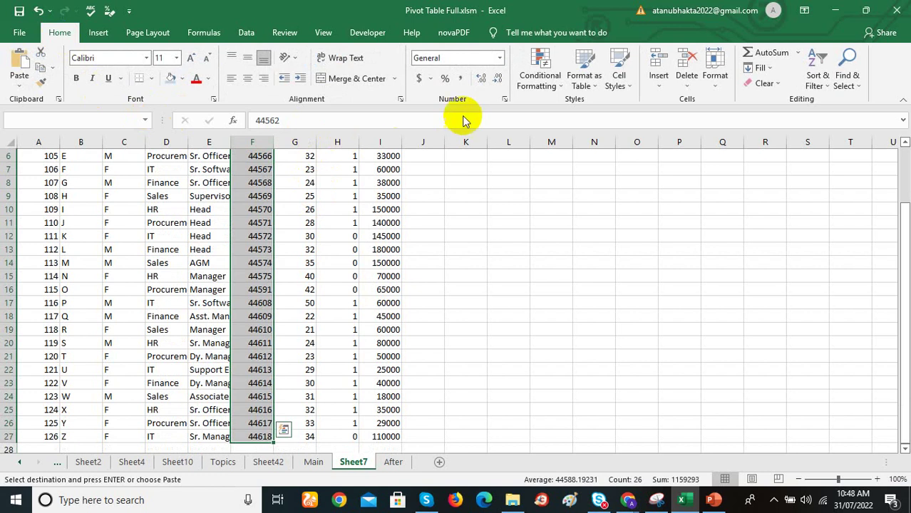
click(500, 57)
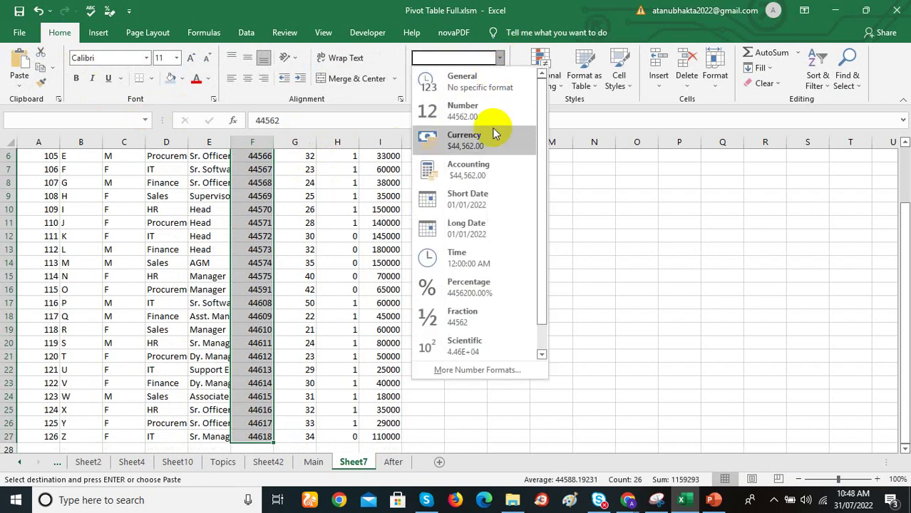
click(490, 197)
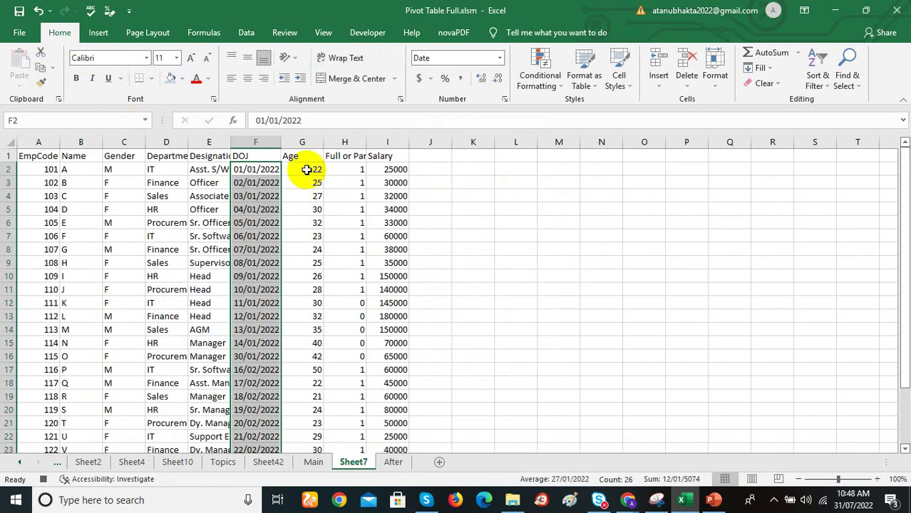
- Add the column header Annual Salary in cell J1, next to Salary
click(436, 158)
text(An)
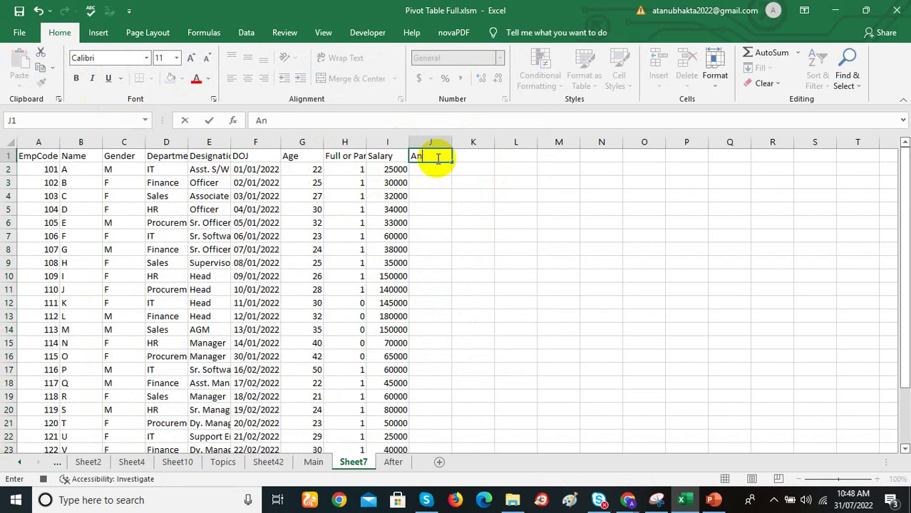
text(nual Salary)
key(Return)
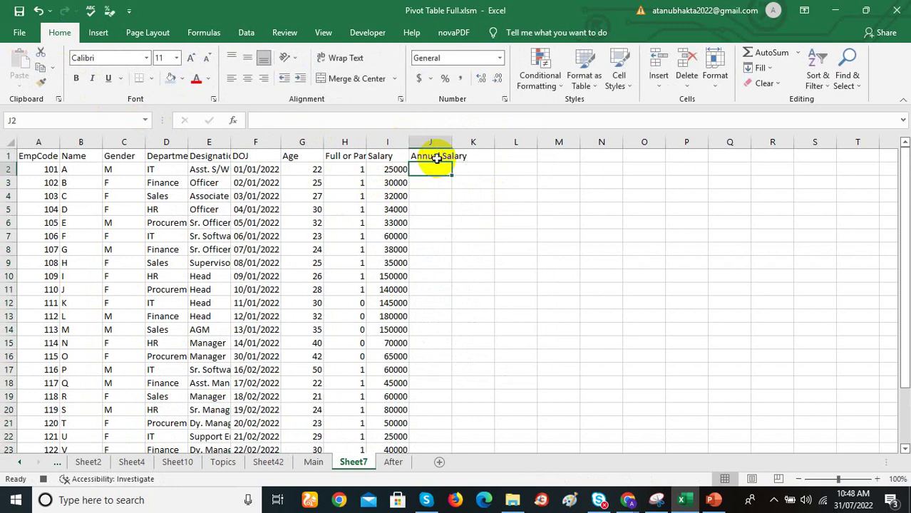
- Calculate the annual salary in J2 with =I2*12 and fill the formula down to the last employee row
text(=)
click(400, 170)
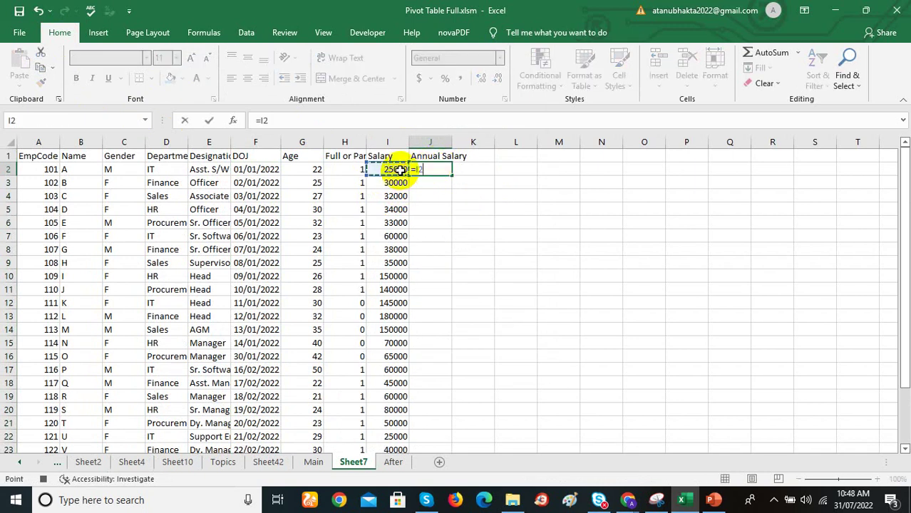
text(*12)
key(Return)
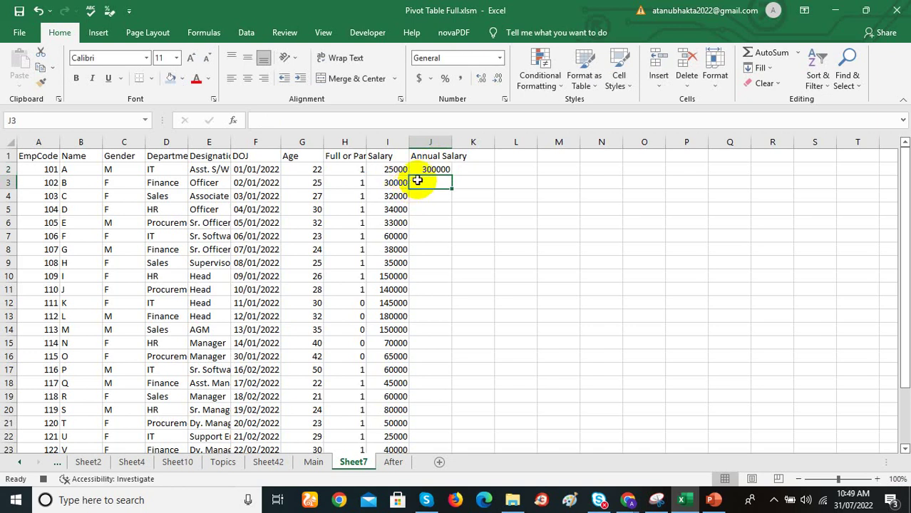
click(426, 171)
double_click(452, 175)
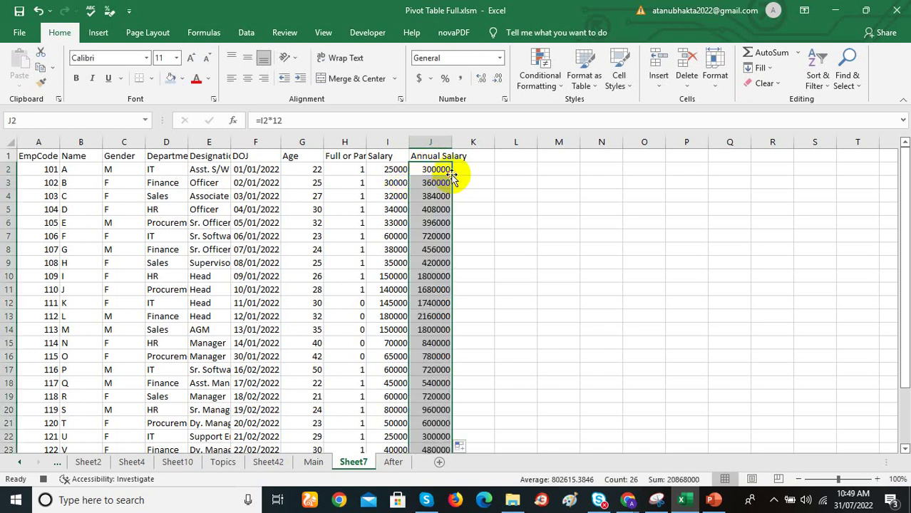
- Format the Salary and Annual Salary values with thousands separators and no decimal places
click(393, 170)
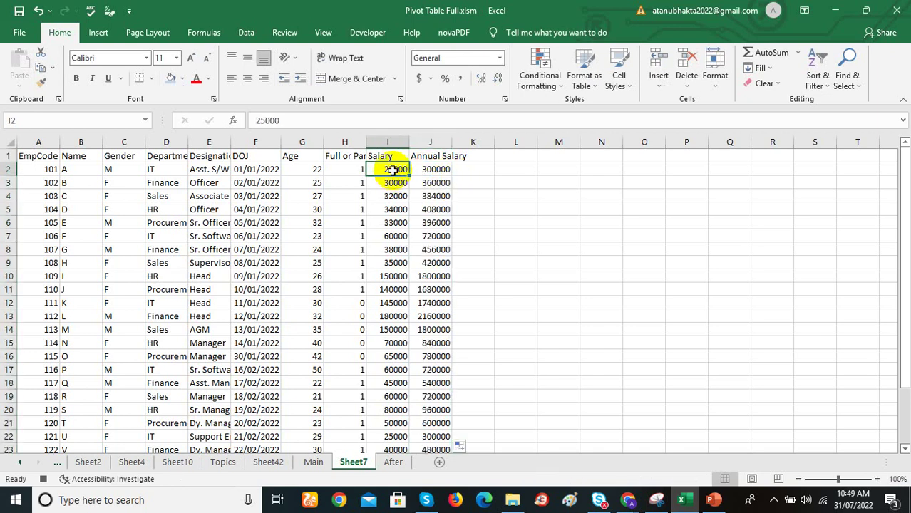
key(shift+Right)
key(ctrl+shift+Down)
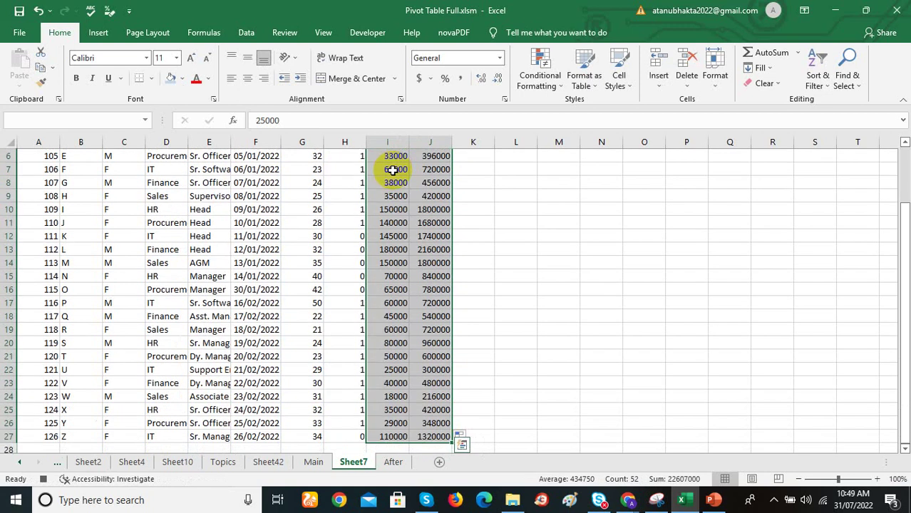
click(462, 78)
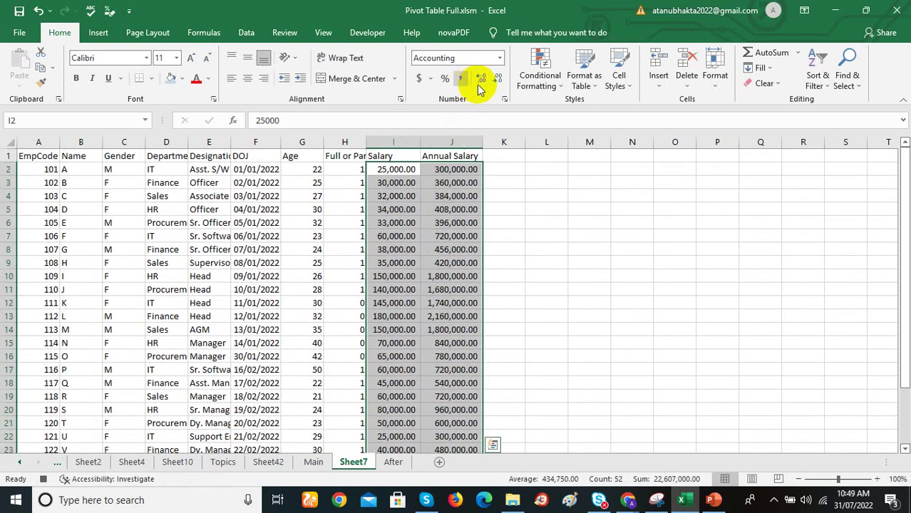
click(498, 80)
click(499, 79)
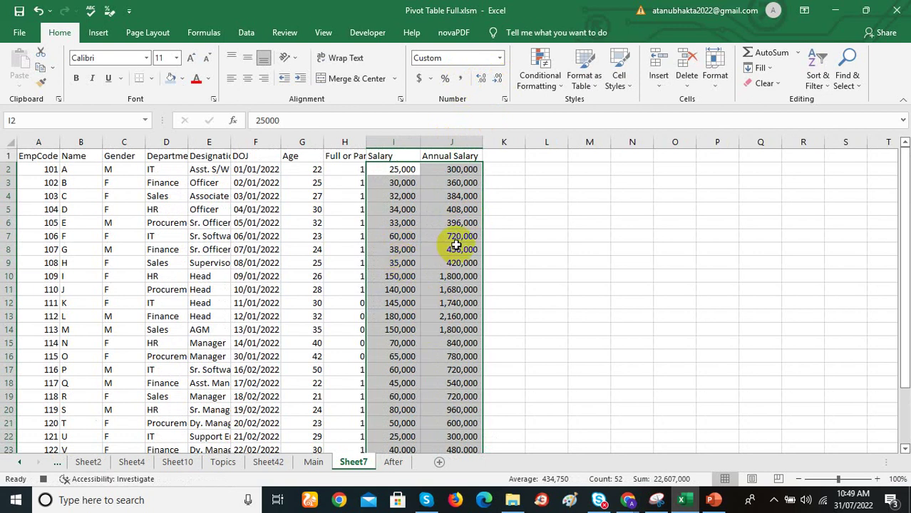
click(312, 208)
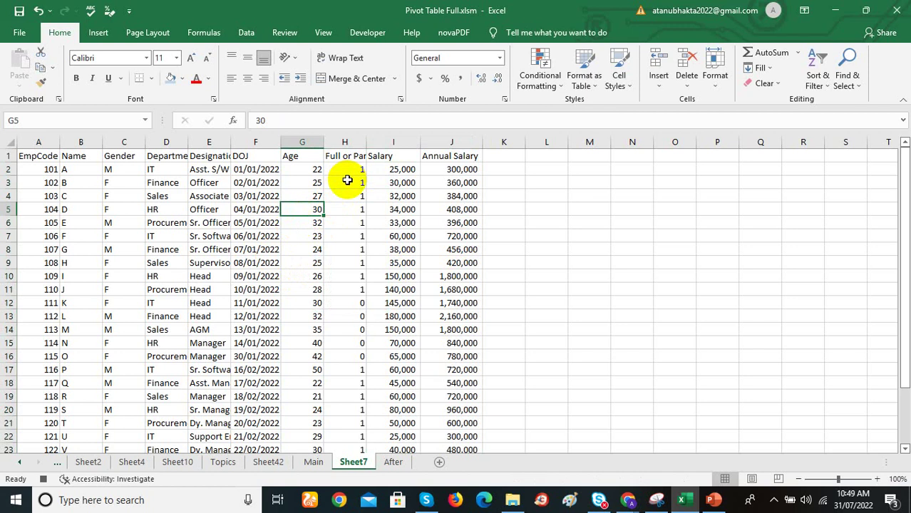
- Autofit the widths of all columns on Sheet7 to their contents
click(10, 142)
double_click(60, 142)
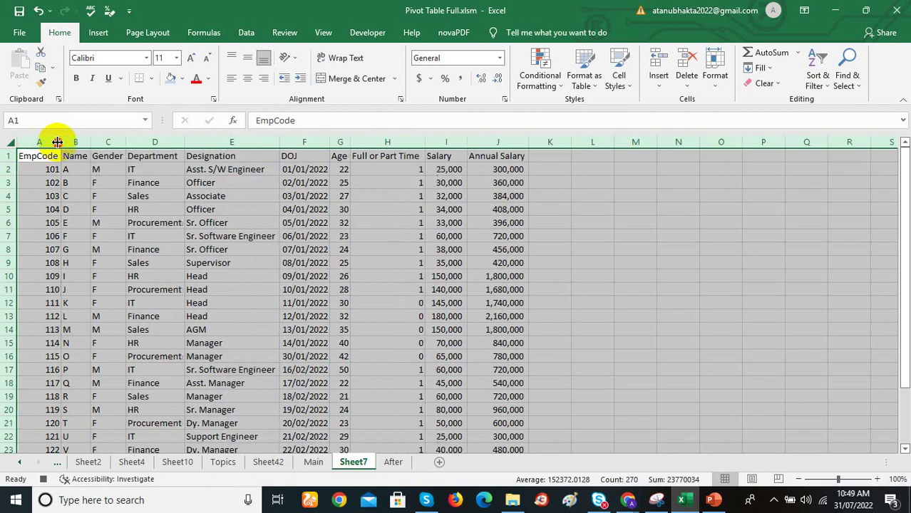
click(184, 291)
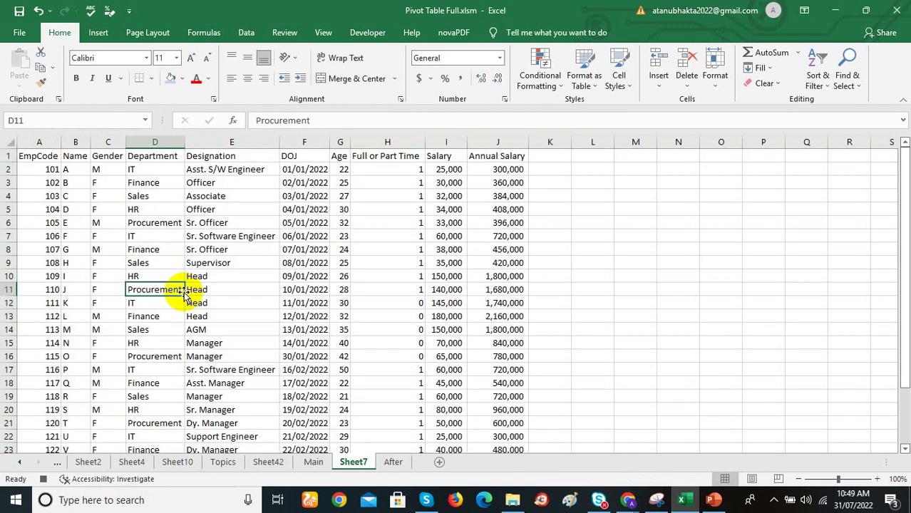
- Apply All Borders to the whole employee table, from EmpCode in A1 to the last Annual Salary row
click(38, 157)
key(ctrl+shift+Right)
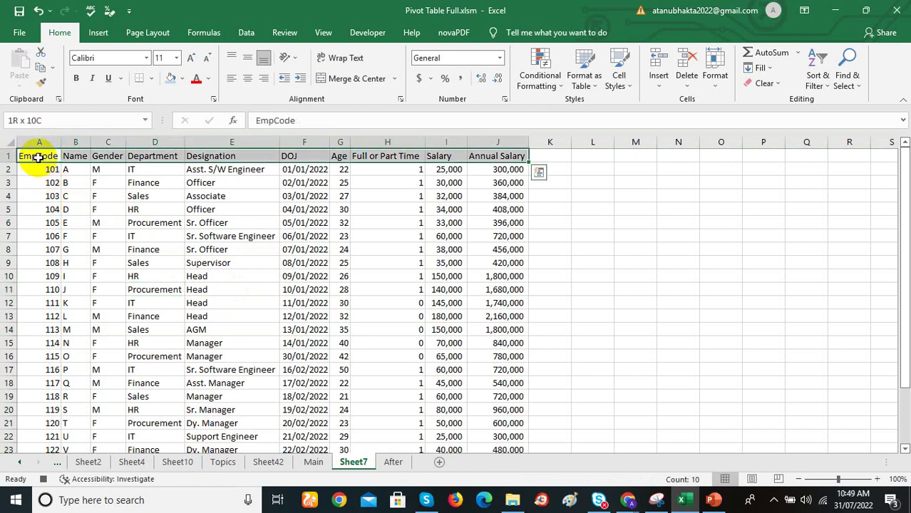
key(ctrl+shift+Down)
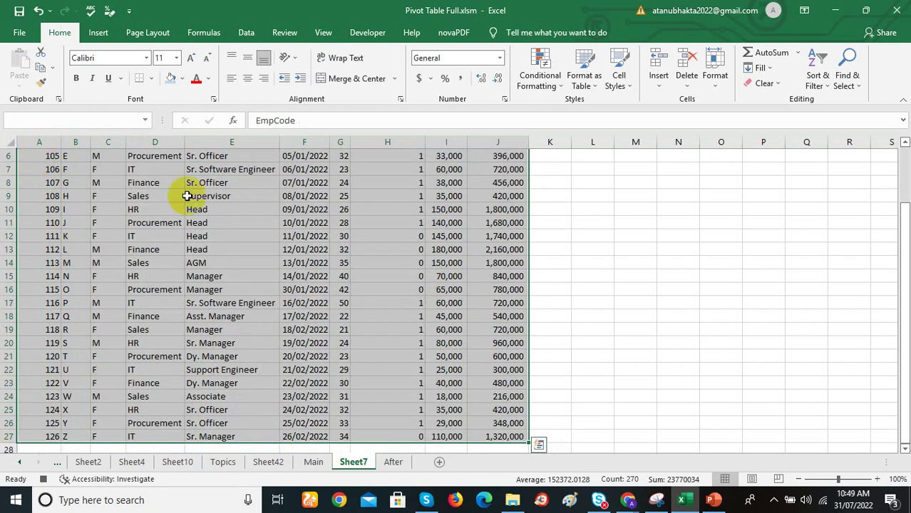
click(151, 78)
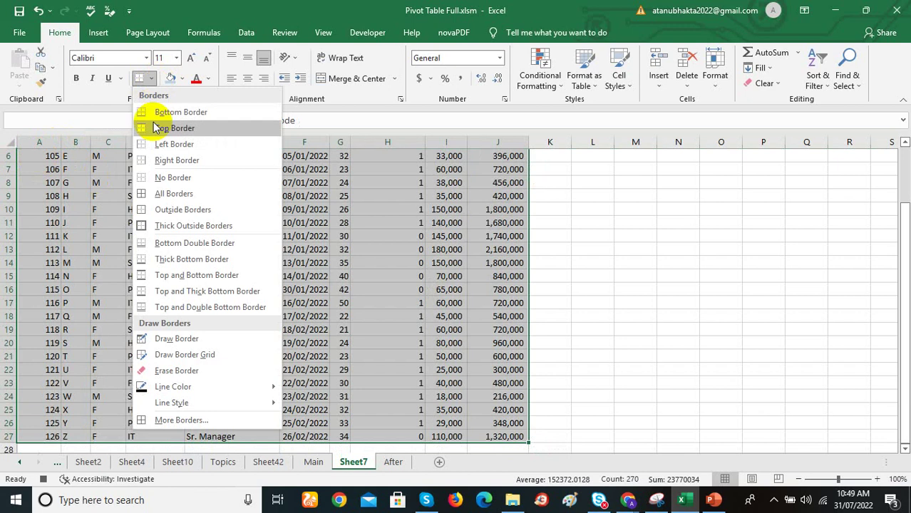
click(151, 194)
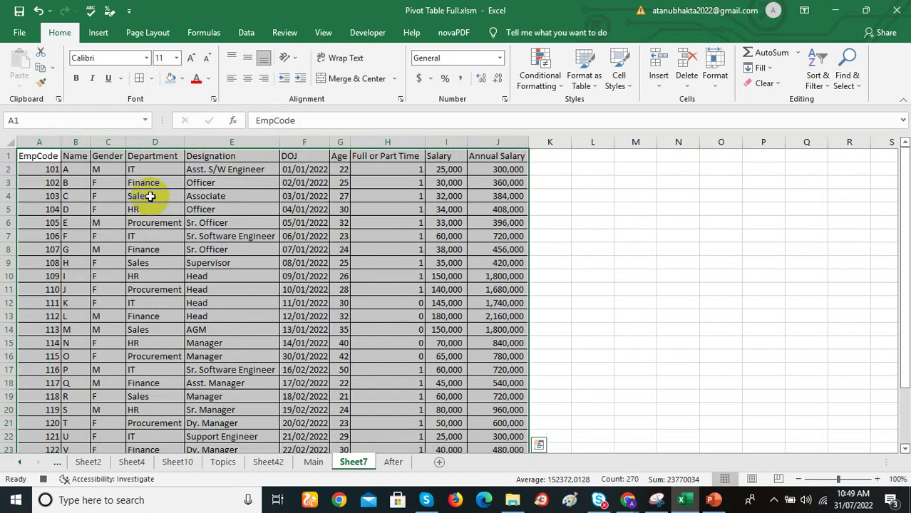
- Make the header row A1:J1 bold and fill it with the standard orange color
click(56, 159)
key(ctrl+shift+Right)
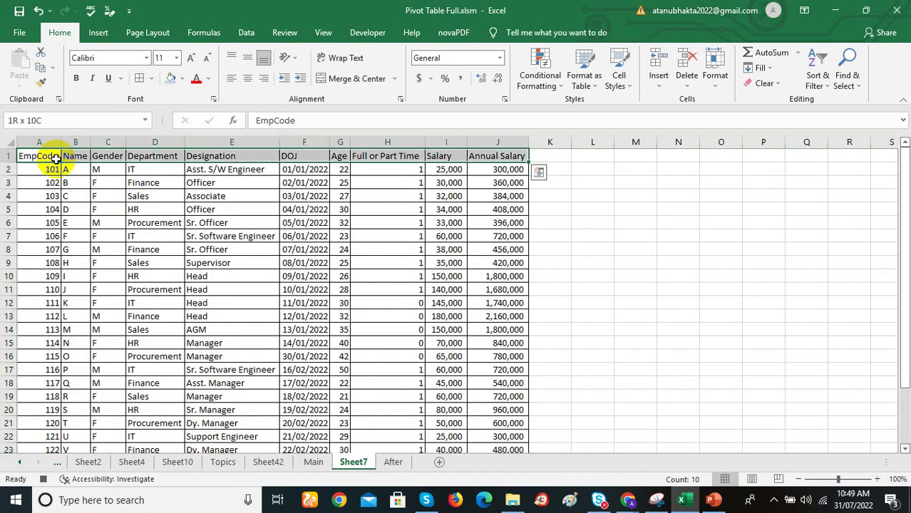
key(ctrl+b)
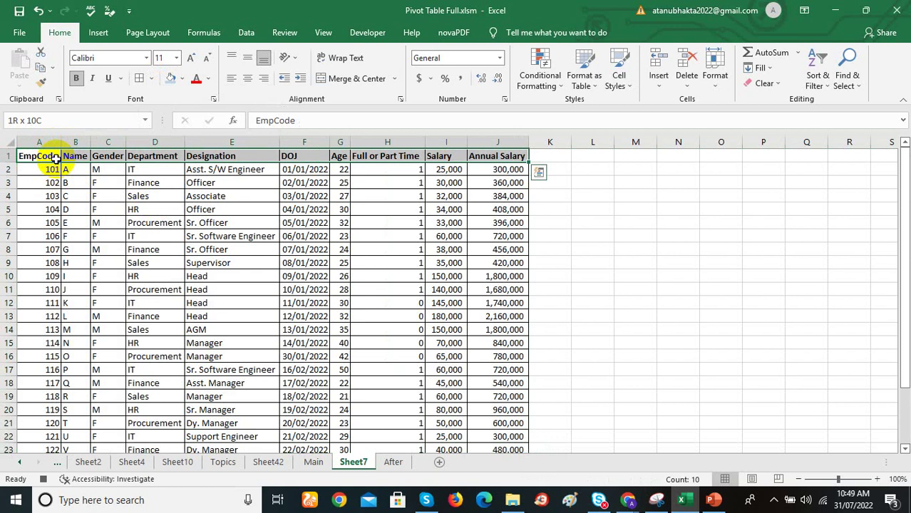
click(183, 79)
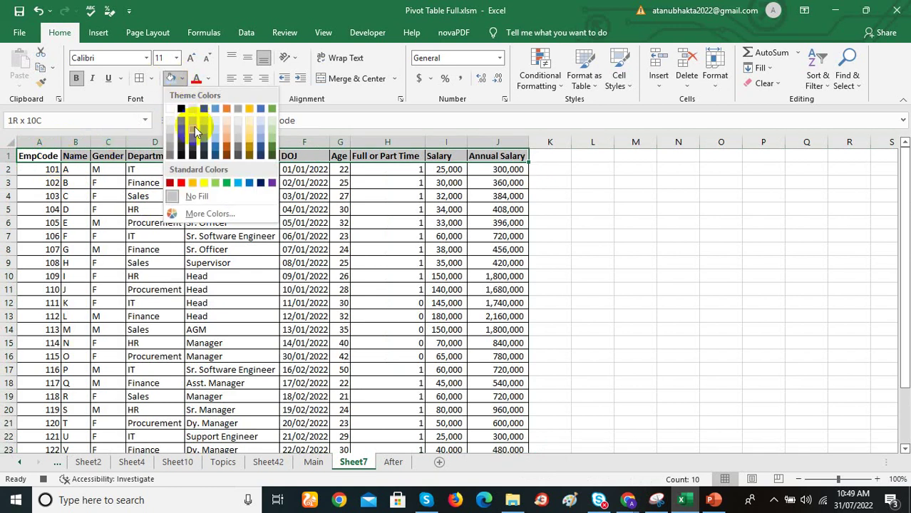
click(194, 184)
click(194, 183)
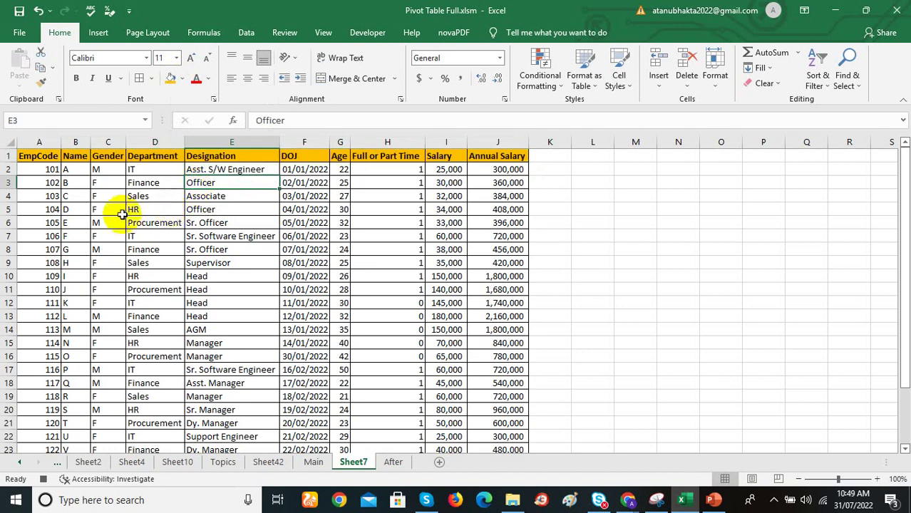
- Add Thick Outside Borders around the entire employee table, including the header row
click(44, 154)
key(ctrl+shift+Right)
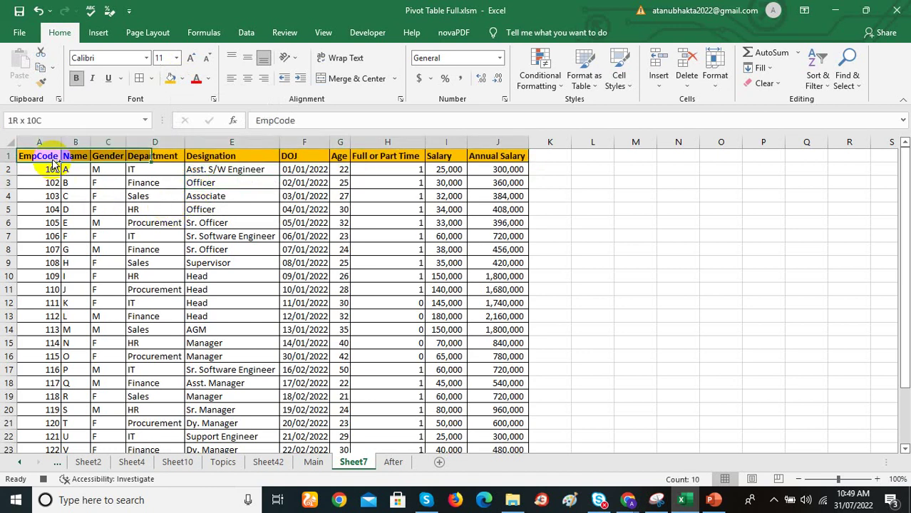
key(ctrl+shift+Down)
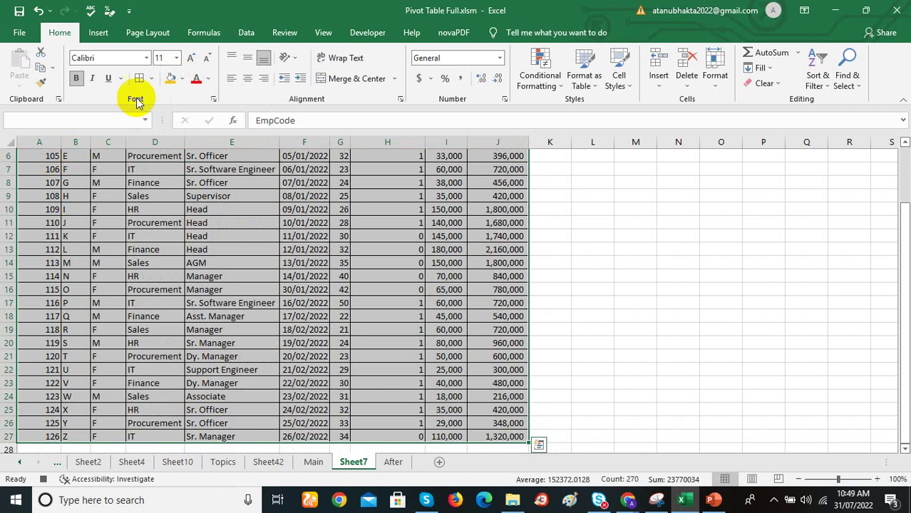
click(151, 78)
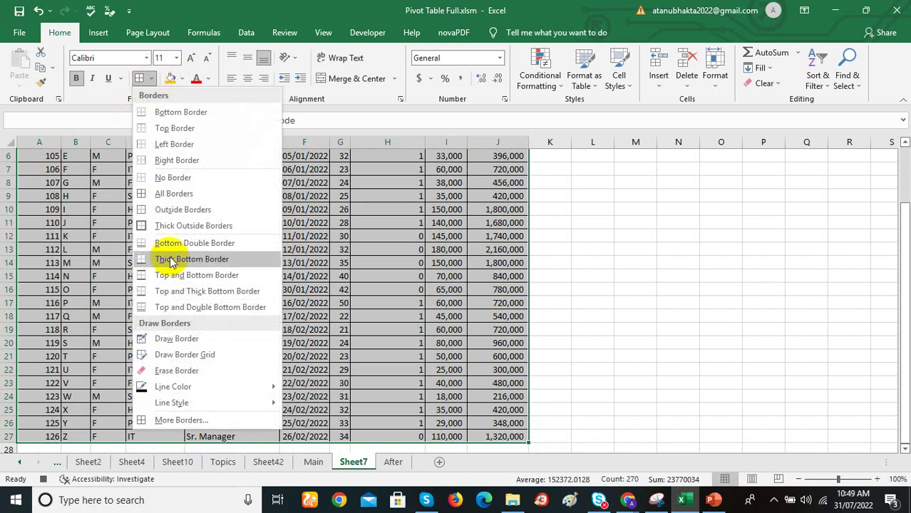
click(163, 236)
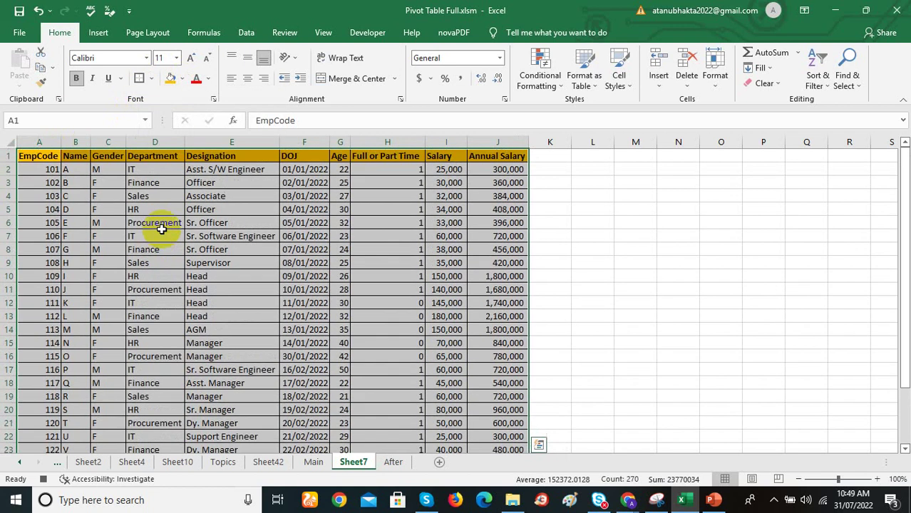
click(473, 278)
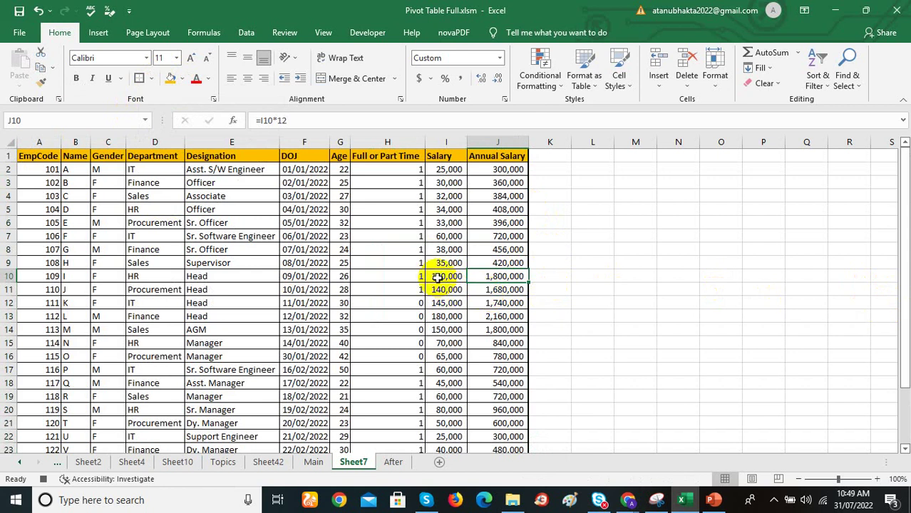
- Highlight the Full or Part Time cells equal to 0 with Yellow Fill with Dark Yellow Text using conditional formatting
click(400, 173)
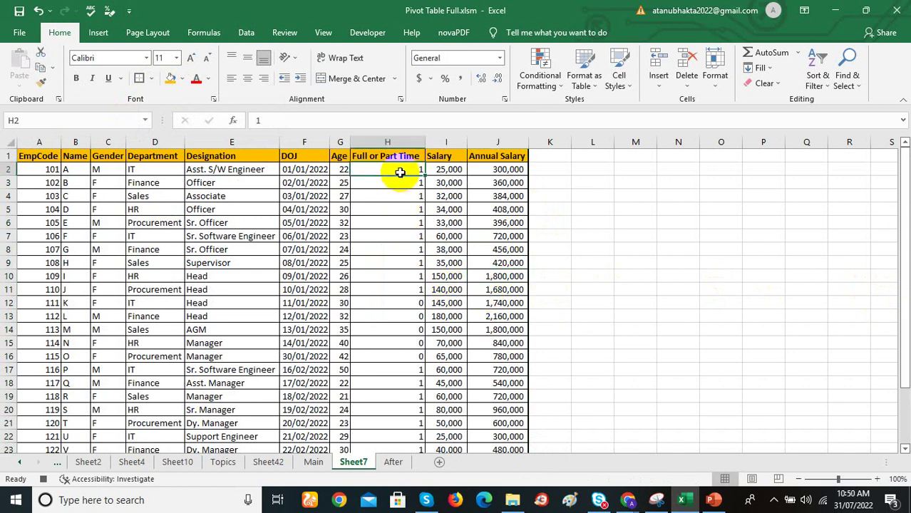
key(ctrl+shift+Down)
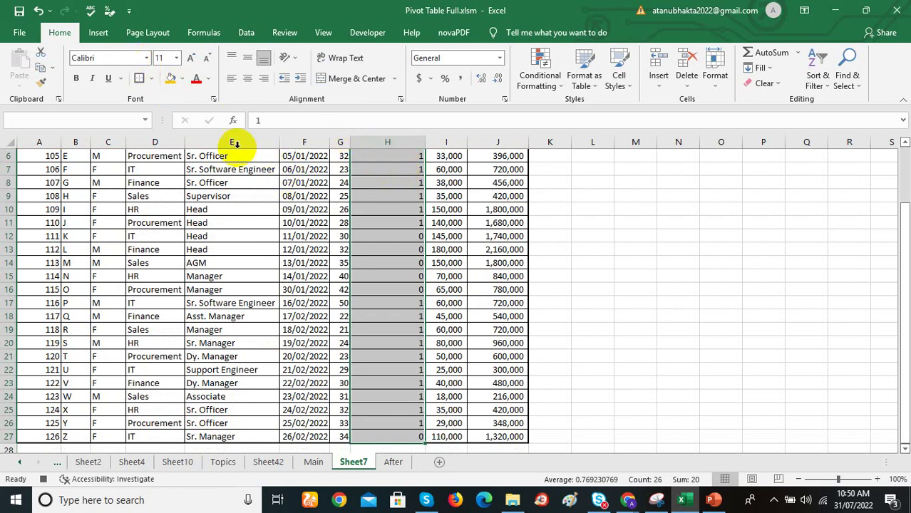
click(542, 68)
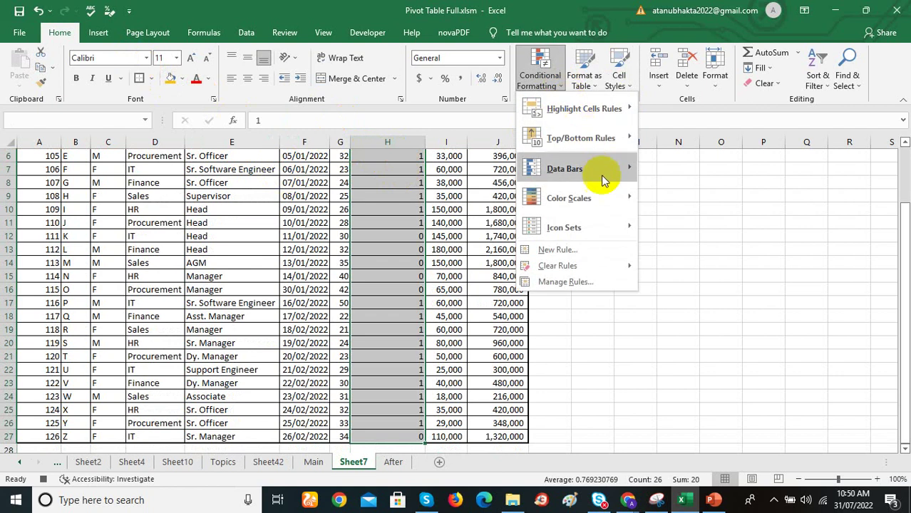
mouse_move(627, 112)
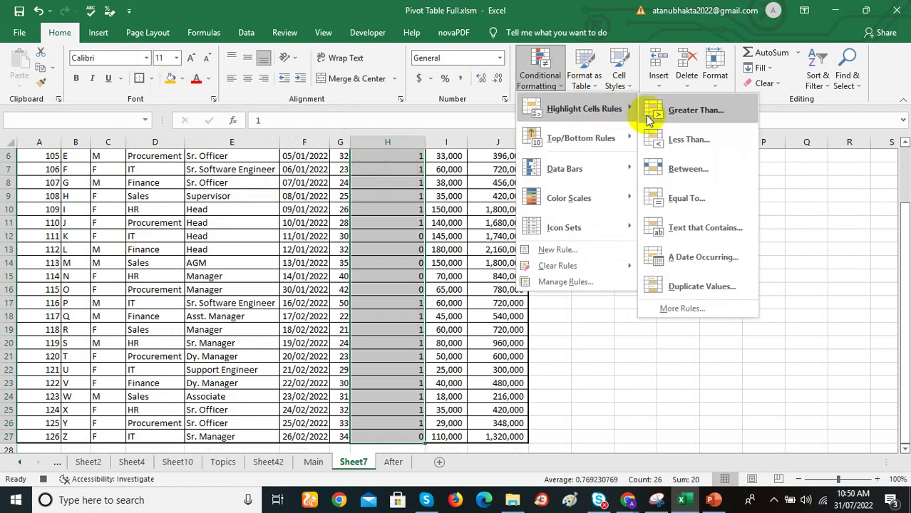
click(687, 198)
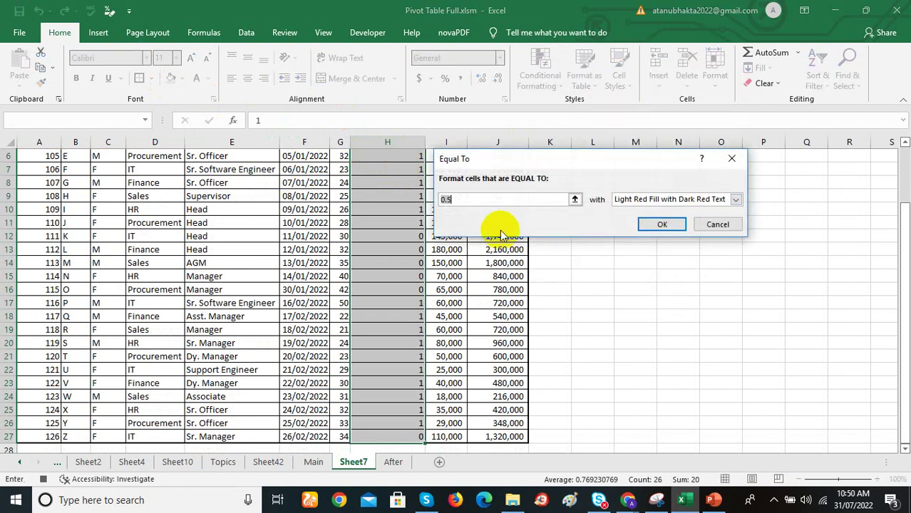
text(0)
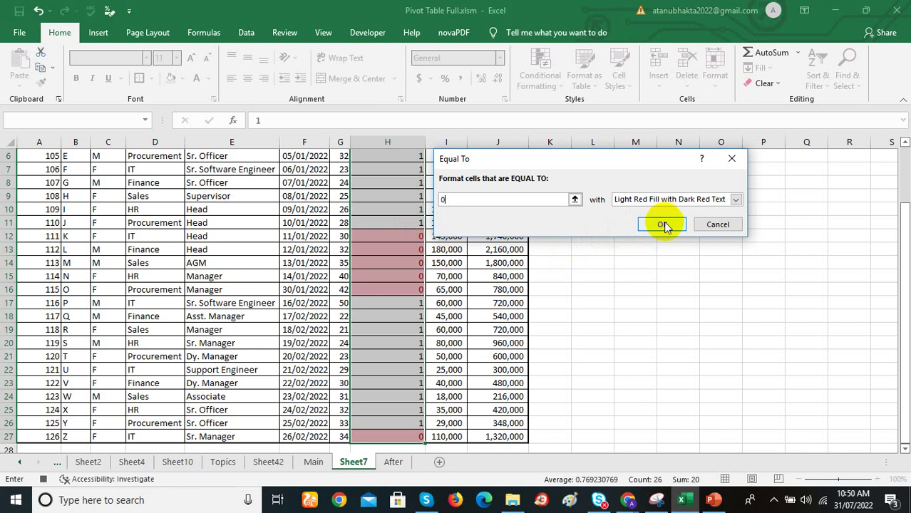
click(682, 201)
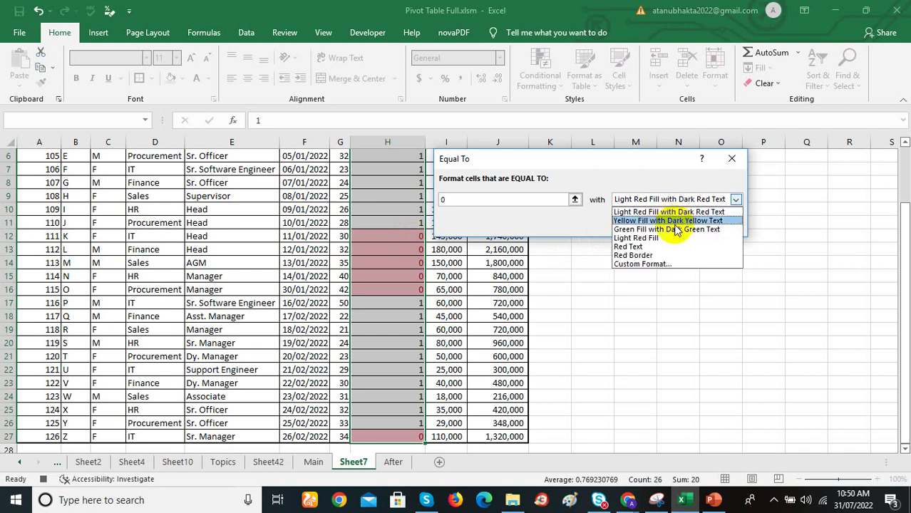
click(673, 221)
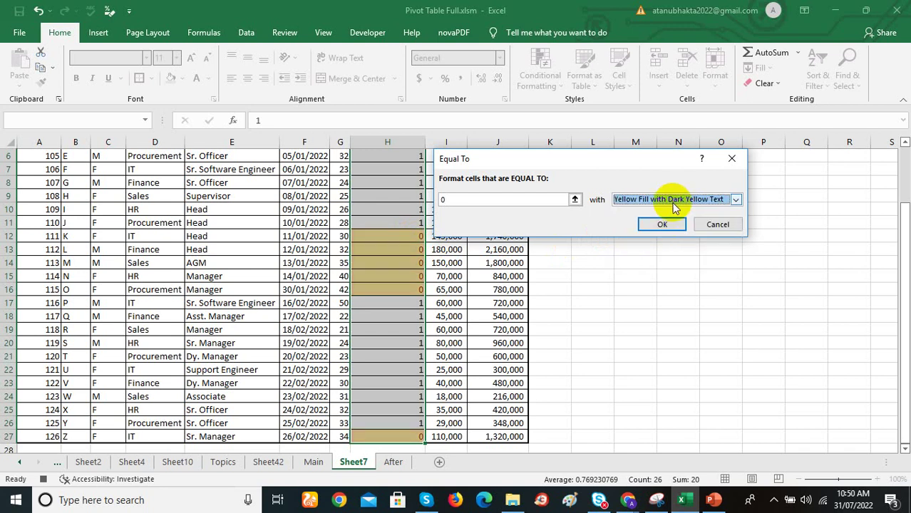
click(662, 224)
click(487, 276)
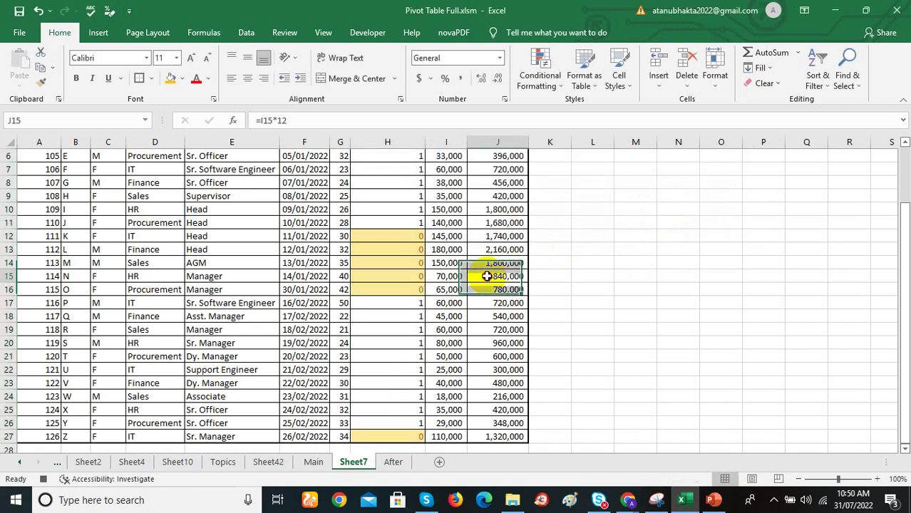
- Set up a custom sort of the whole employee table by Department, A to Z
key(ctrl+Home)
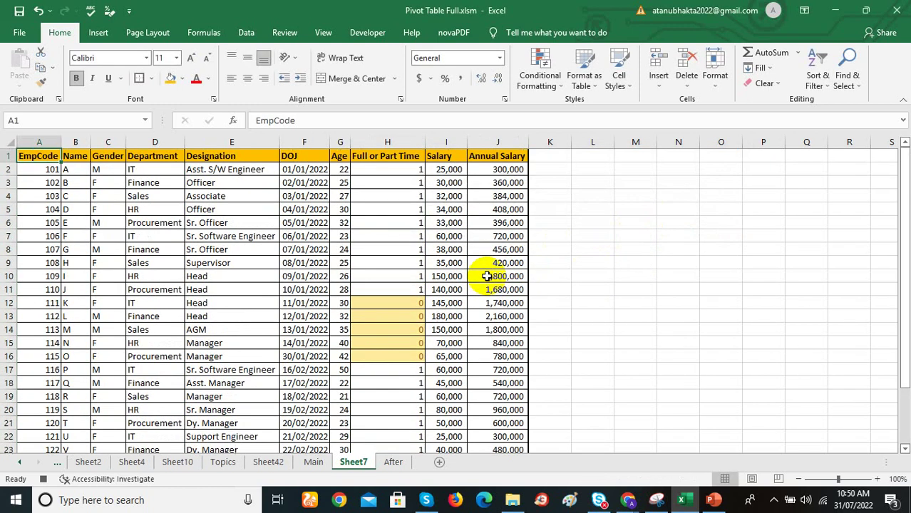
key(ctrl+shift+Right)
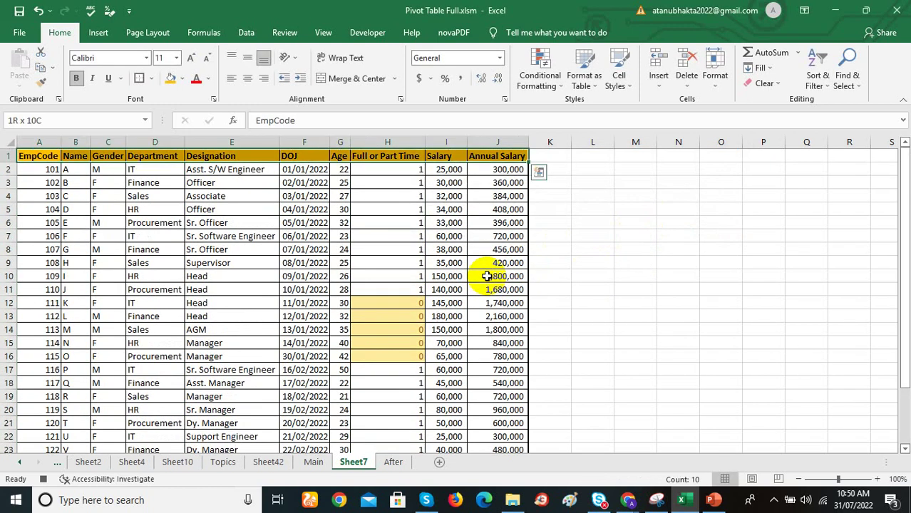
key(ctrl+shift+Down)
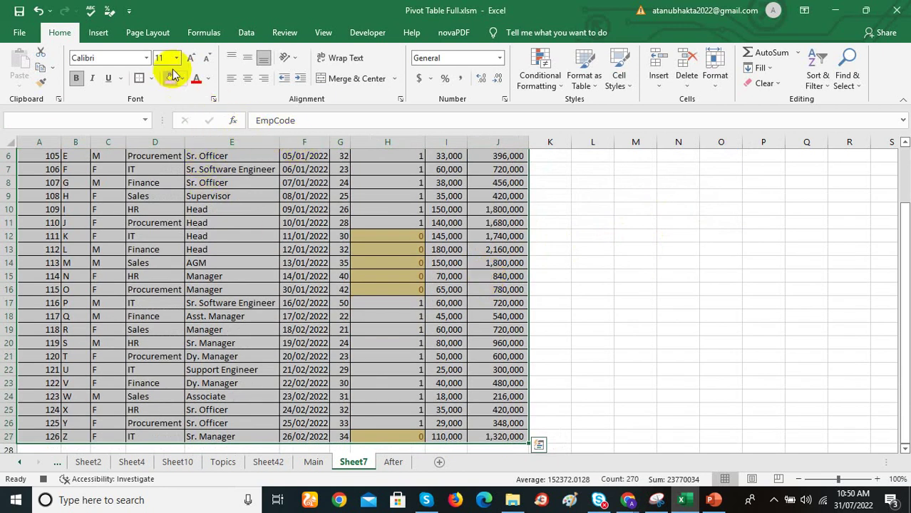
click(247, 33)
click(393, 77)
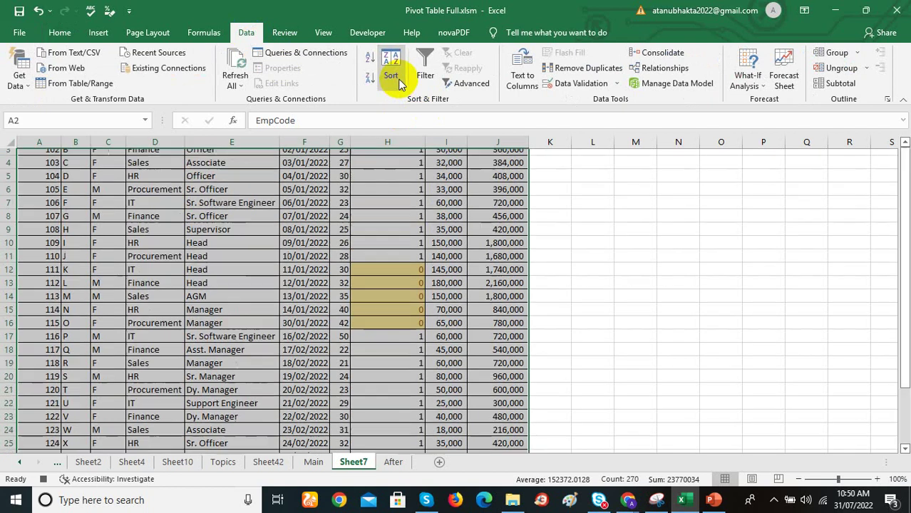
click(519, 156)
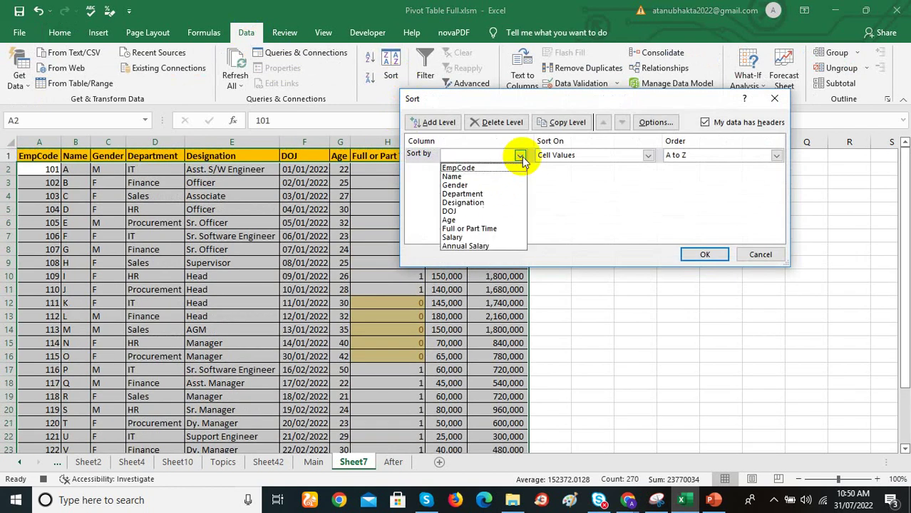
click(495, 199)
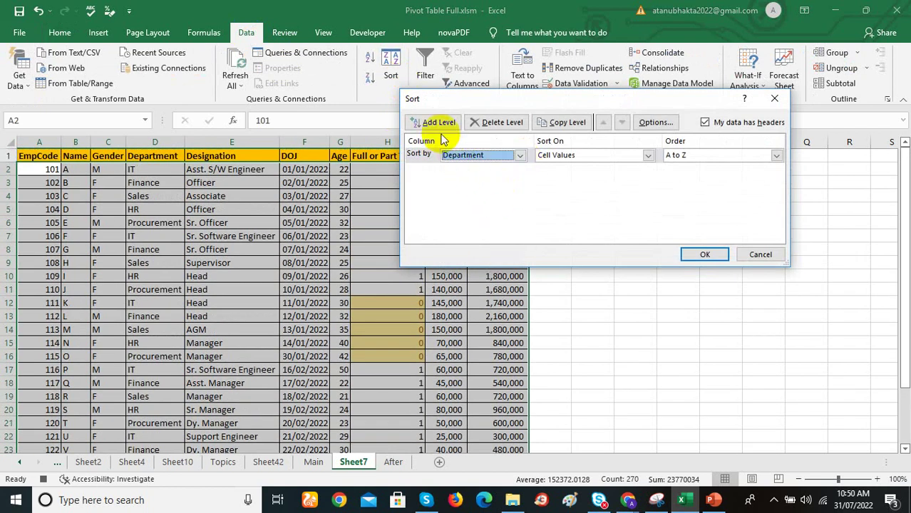
- Add a second sort level on Annual Salary, Largest to Smallest, and apply the sort
click(433, 122)
click(506, 172)
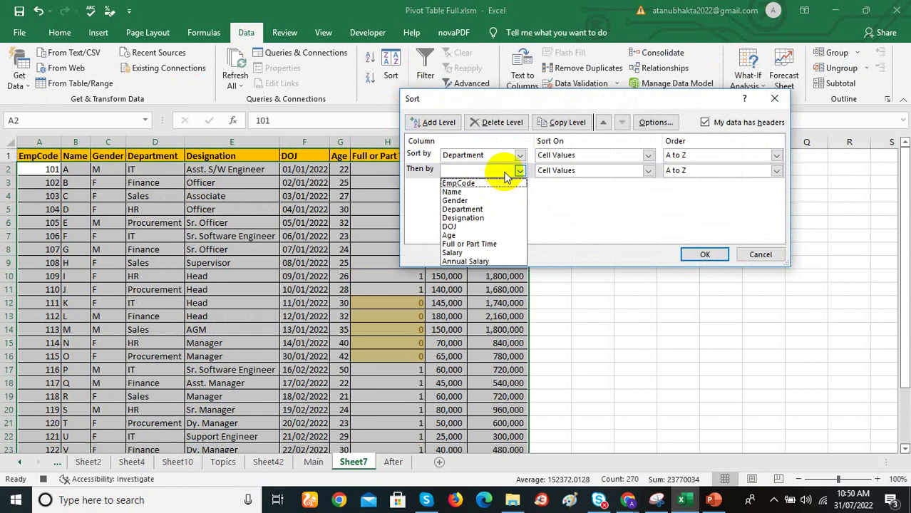
click(480, 261)
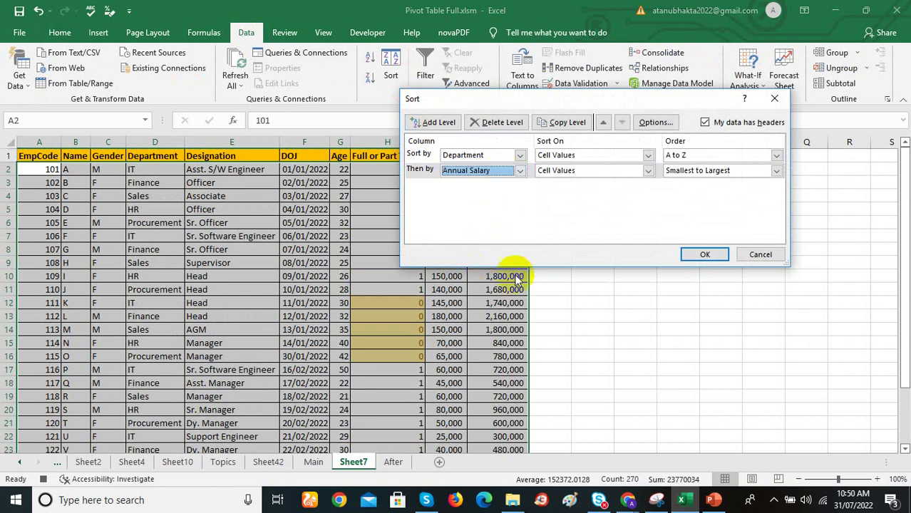
click(775, 171)
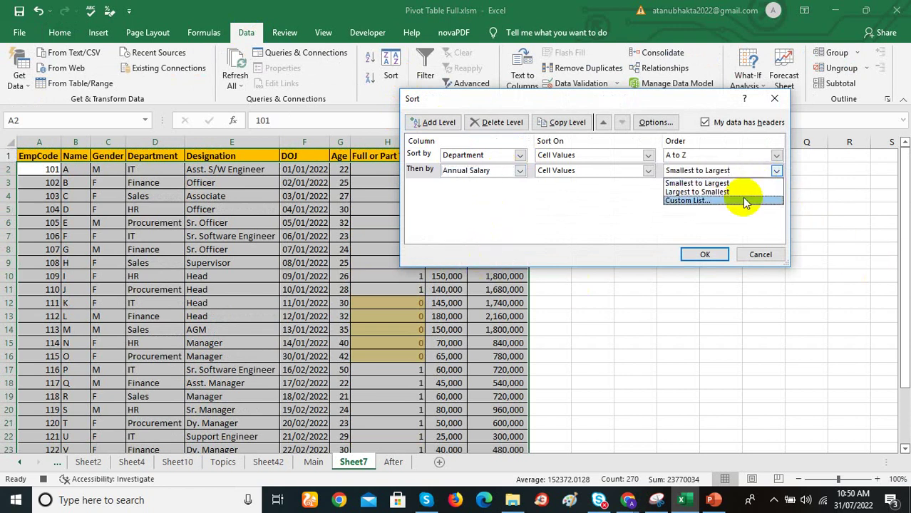
click(744, 193)
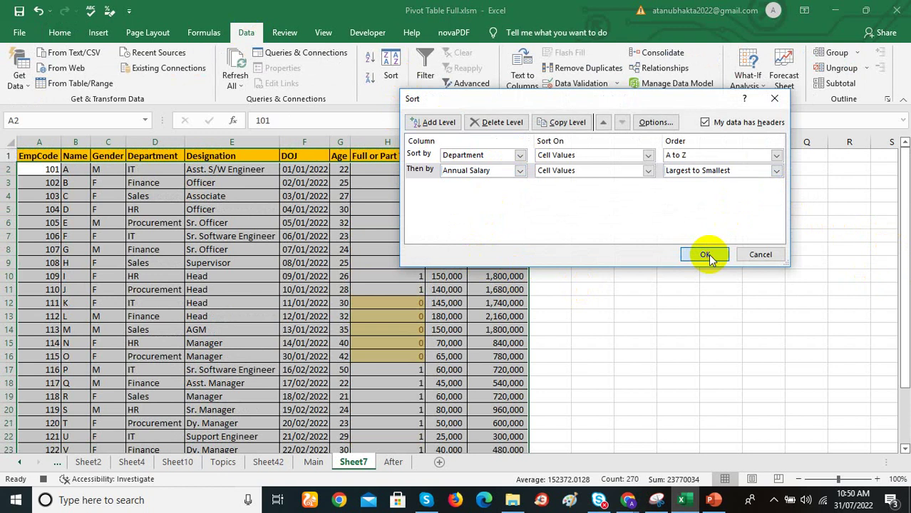
click(708, 254)
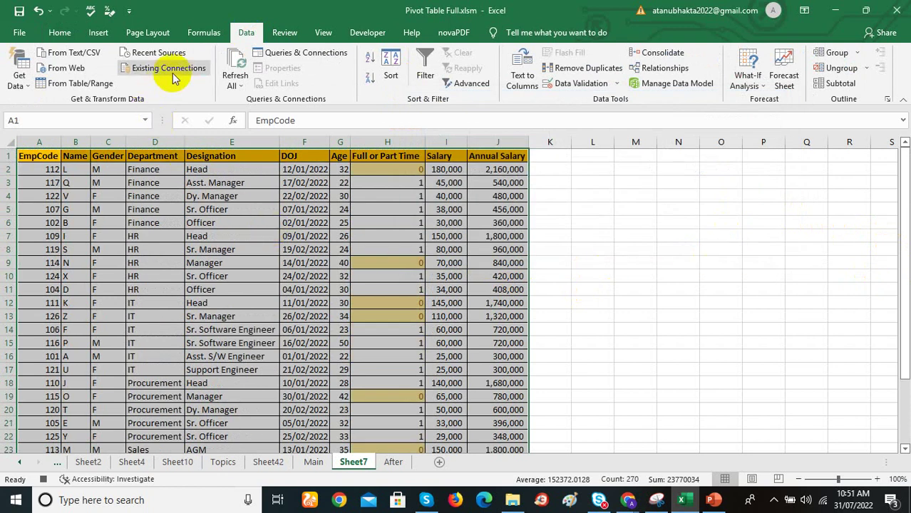
- Stop recording and check that CalculateSalary is in the list of available macros
click(363, 36)
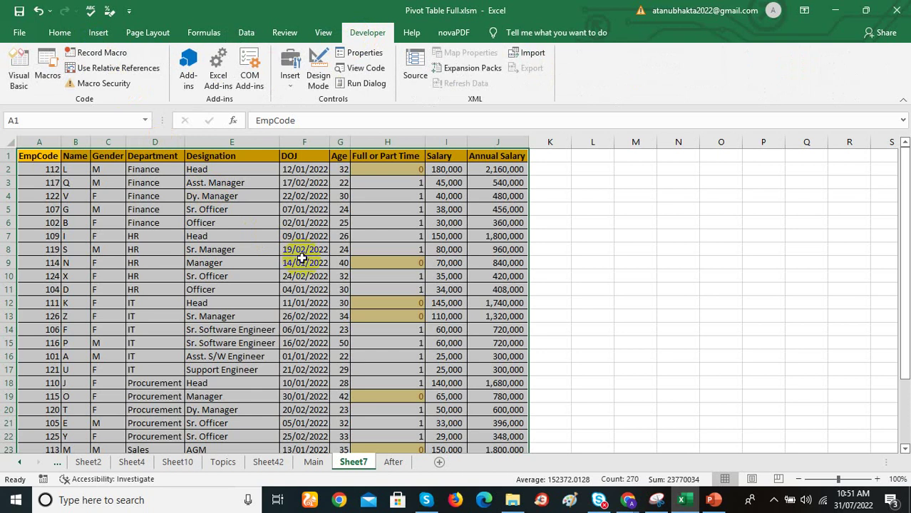
click(47, 75)
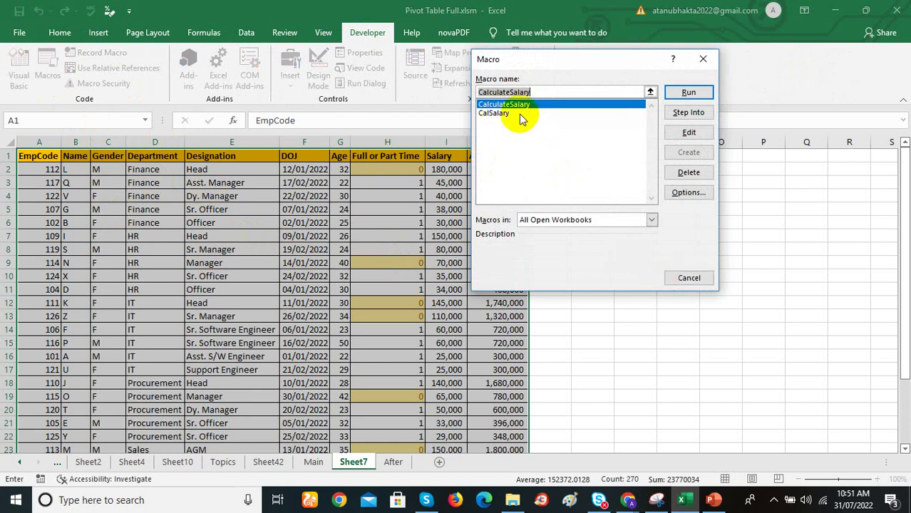
click(689, 280)
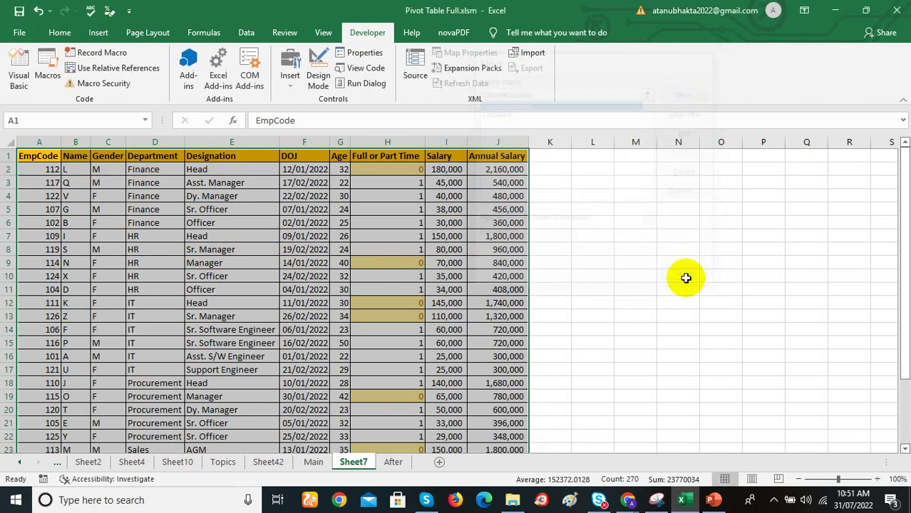
click(213, 157)
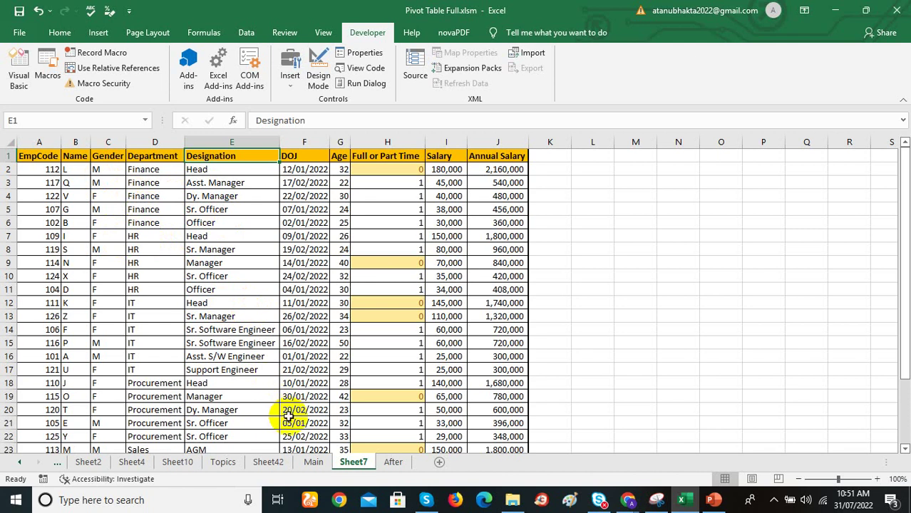
- On the Main sheet, set the salaries of EmpCode 101 and 102 to 50000 and 60000
click(314, 463)
click(490, 171)
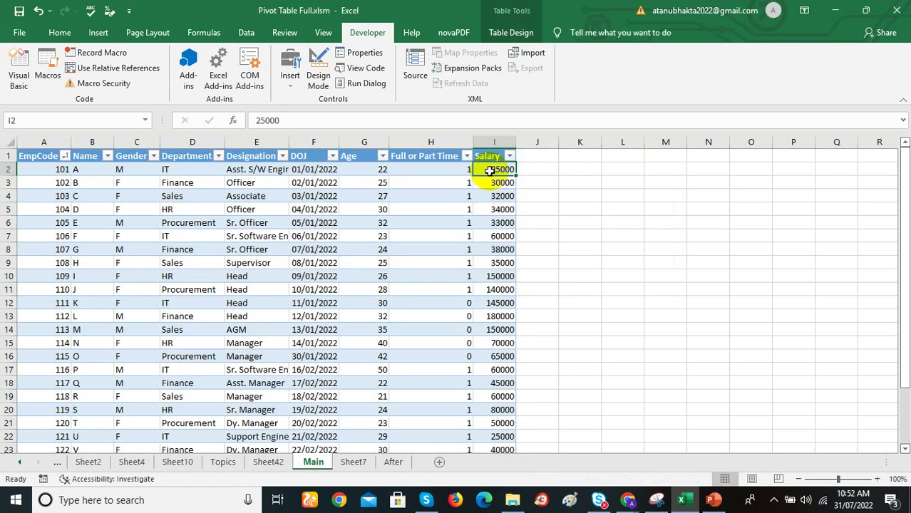
text(50)
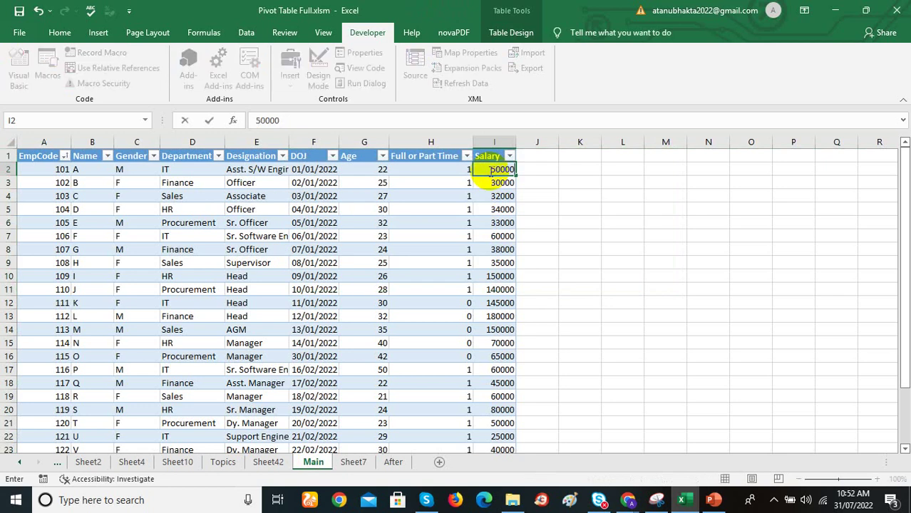
text(000)
key(Return)
text(6000)
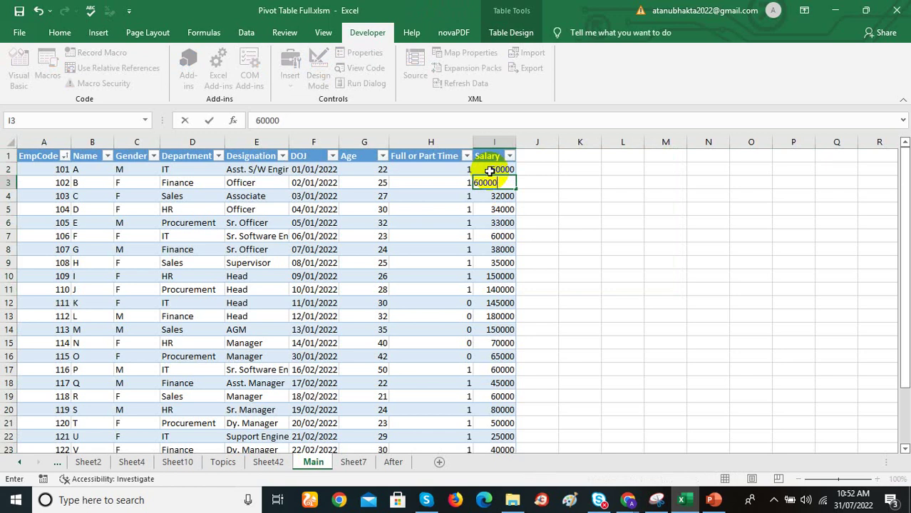
text(0)
key(Return)
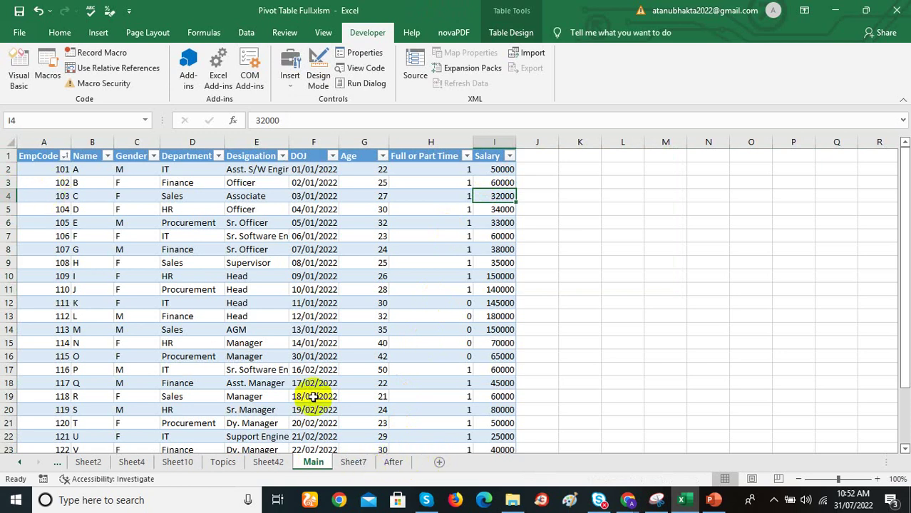
- Copy the entire Main sheet and paste it as values into cell A1 of a new sheet
click(6, 138)
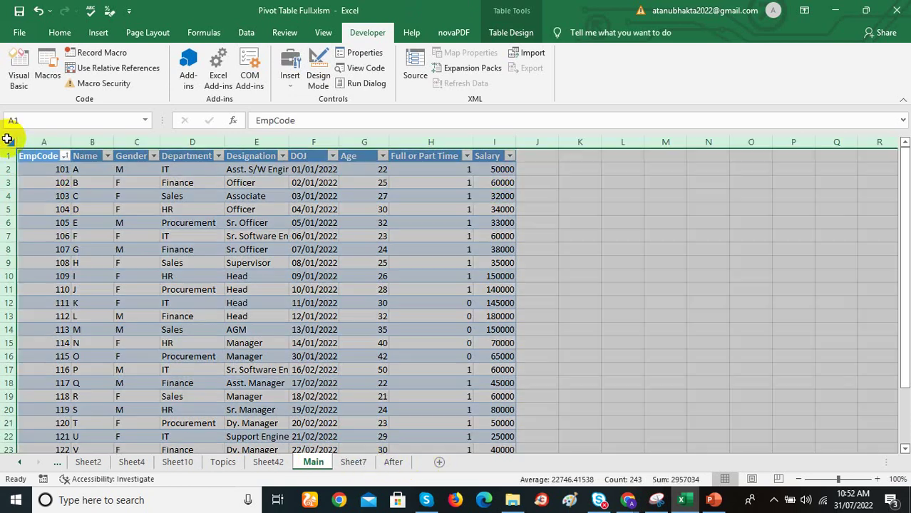
right_click(9, 139)
click(41, 165)
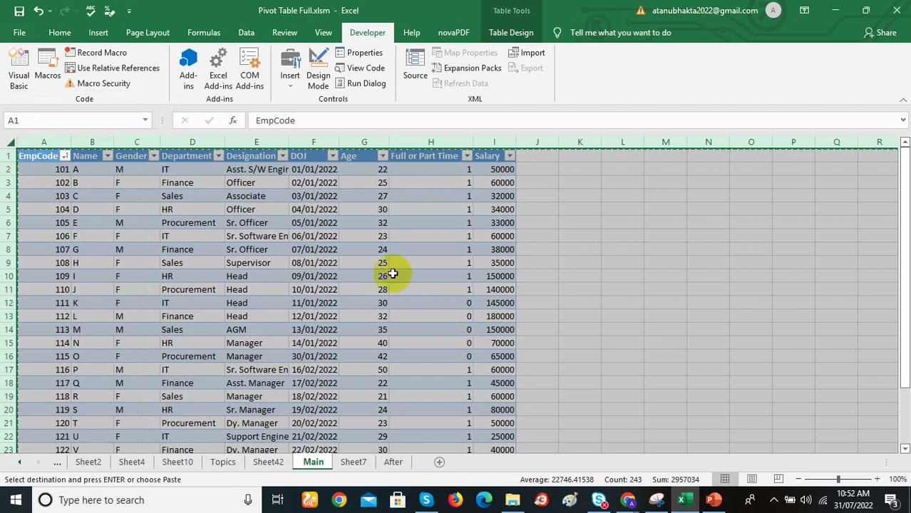
click(442, 463)
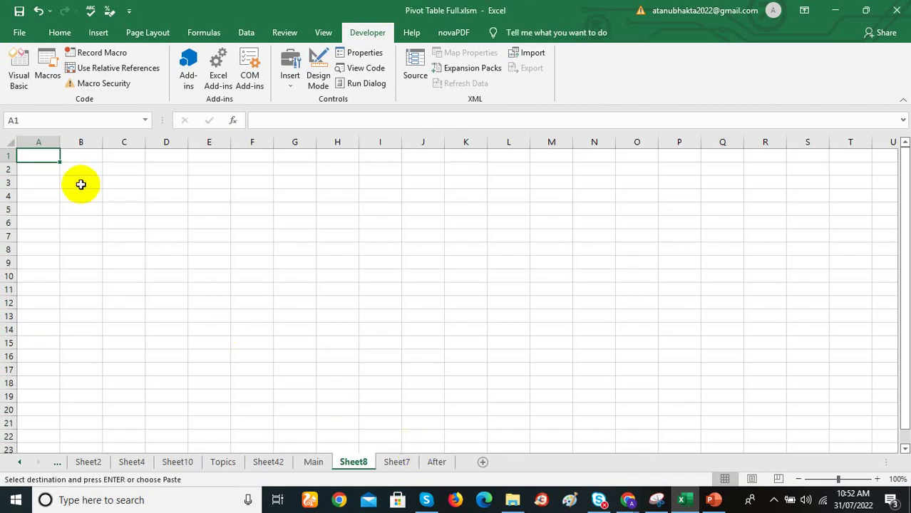
right_click(30, 157)
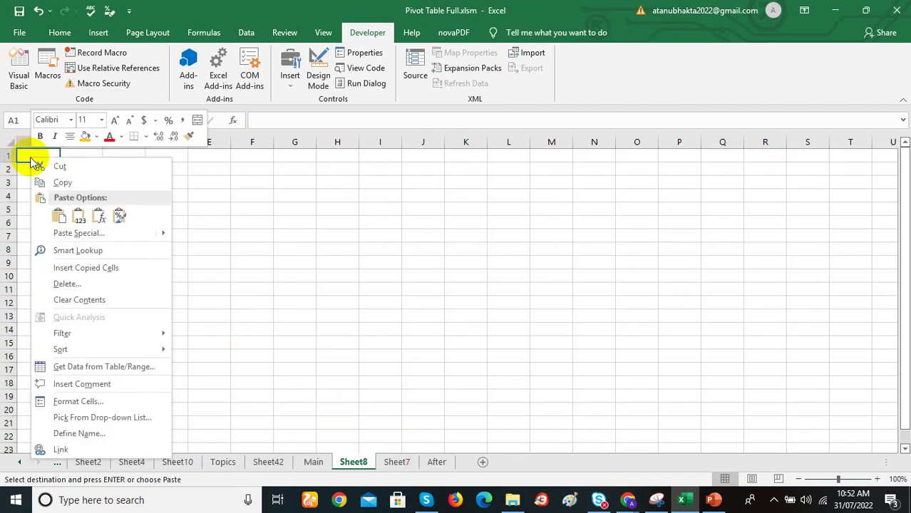
click(75, 211)
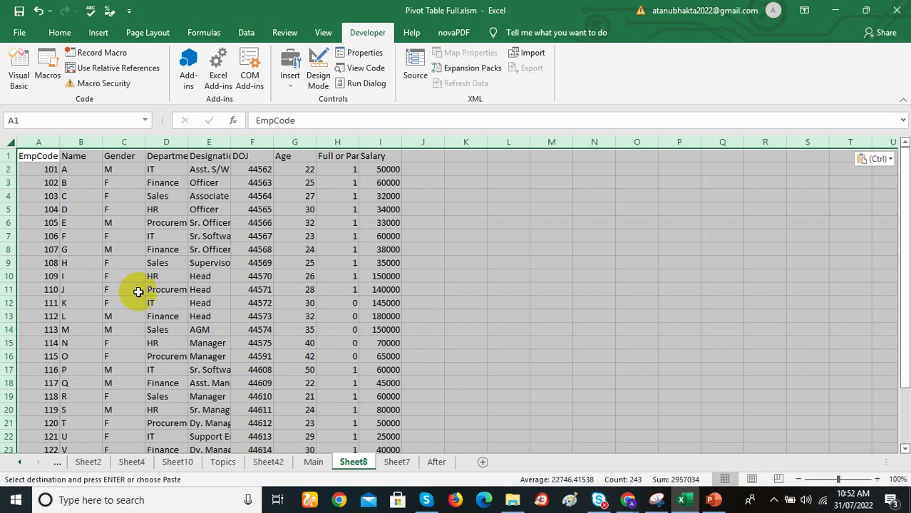
click(223, 236)
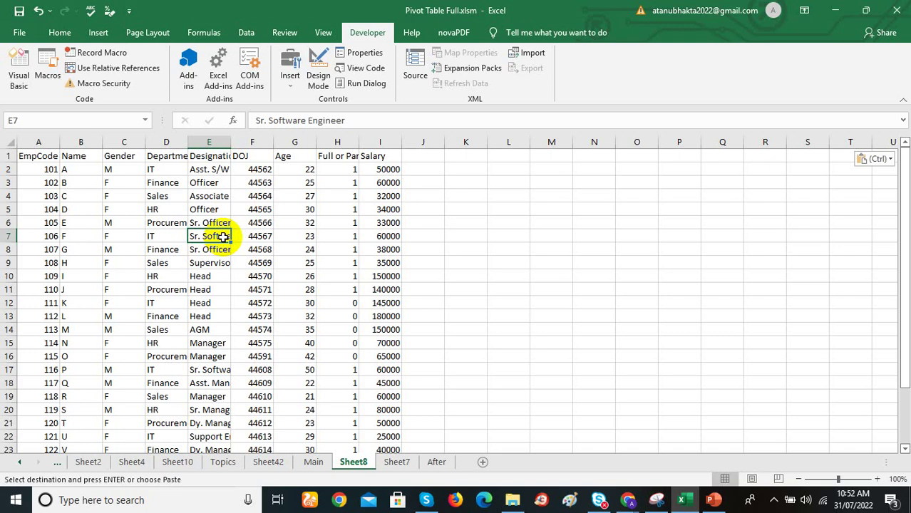
- Run the CalculateSalary macro on Sheet8 and compare its row order with Sheet7
click(48, 77)
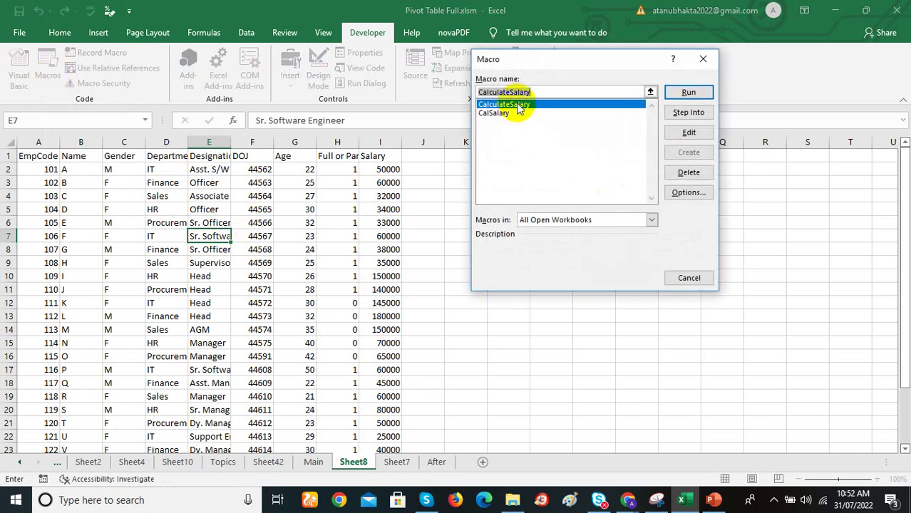
click(691, 93)
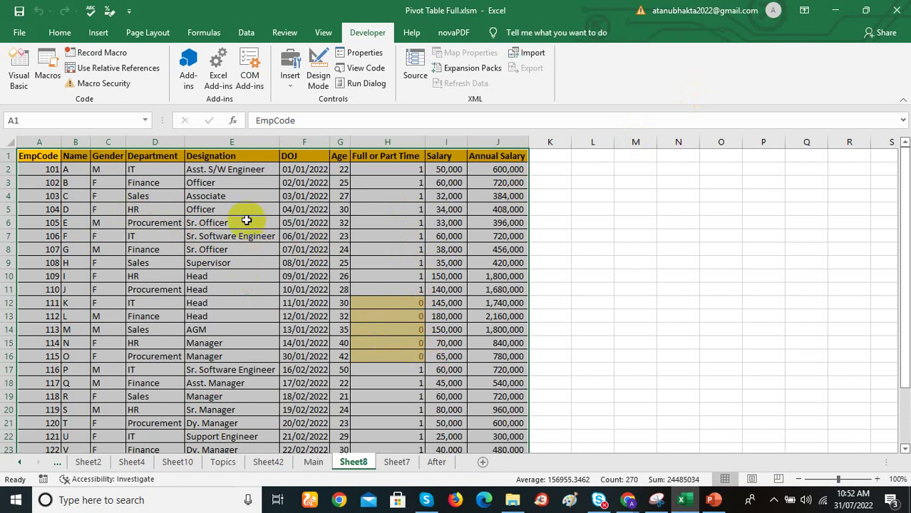
click(391, 464)
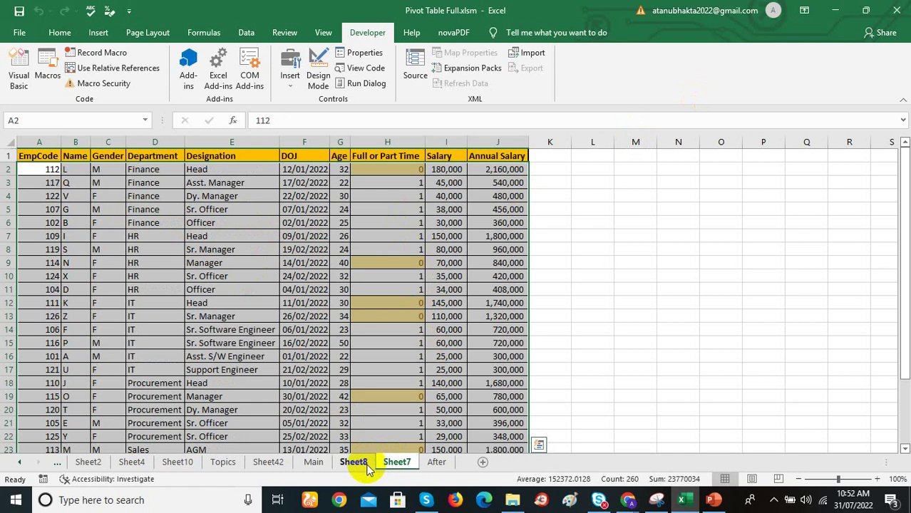
click(355, 463)
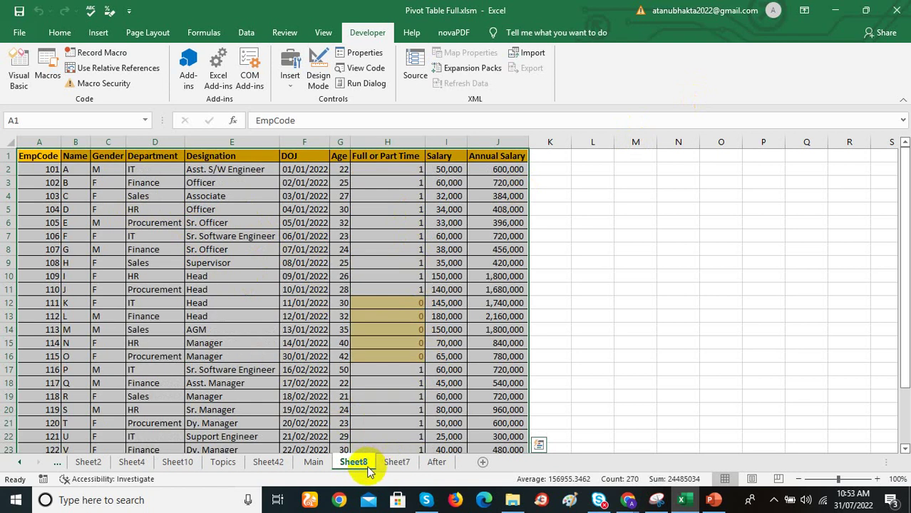
right_click(367, 469)
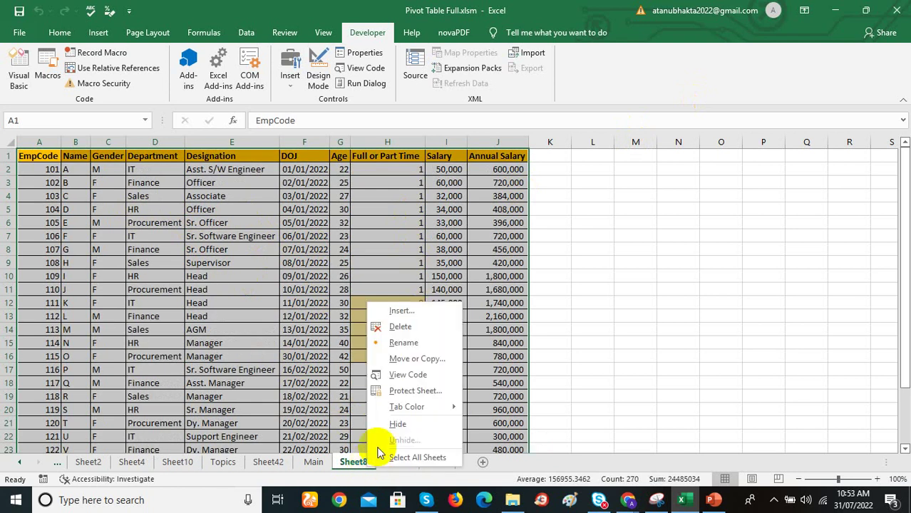
click(417, 348)
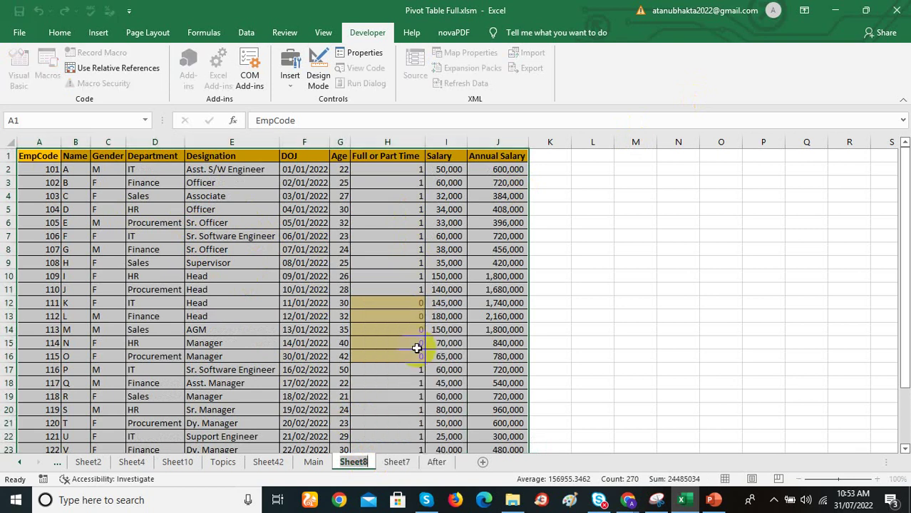
click(193, 251)
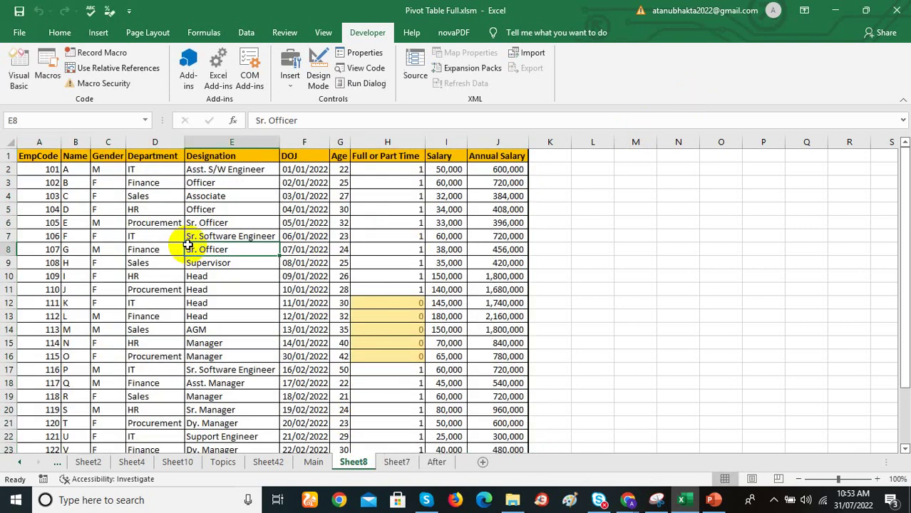
- Open Module2 in the Visual Basic editor and delete the whole CalSalary procedure above CalculateSalary
click(12, 87)
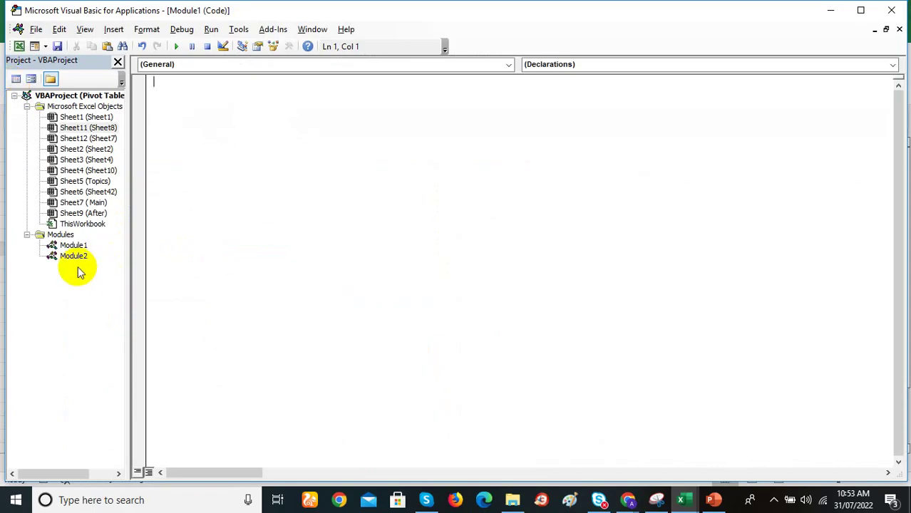
click(892, 13)
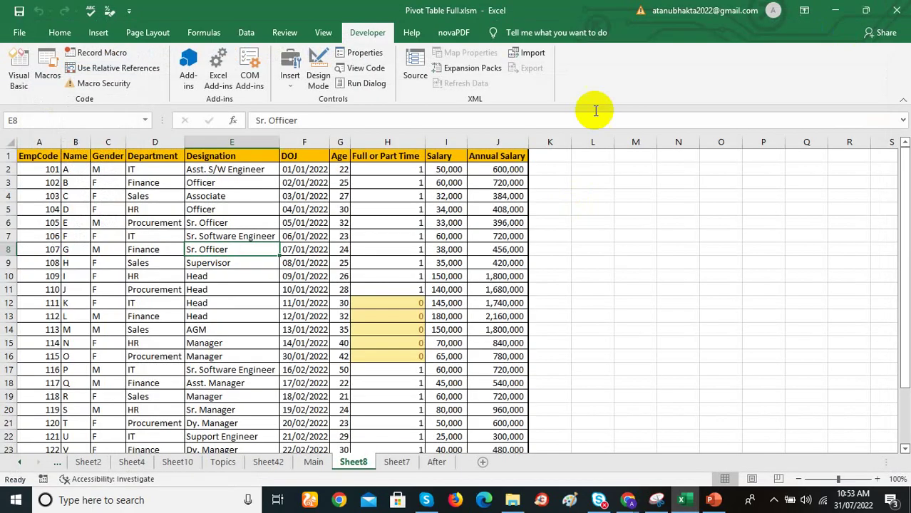
click(27, 80)
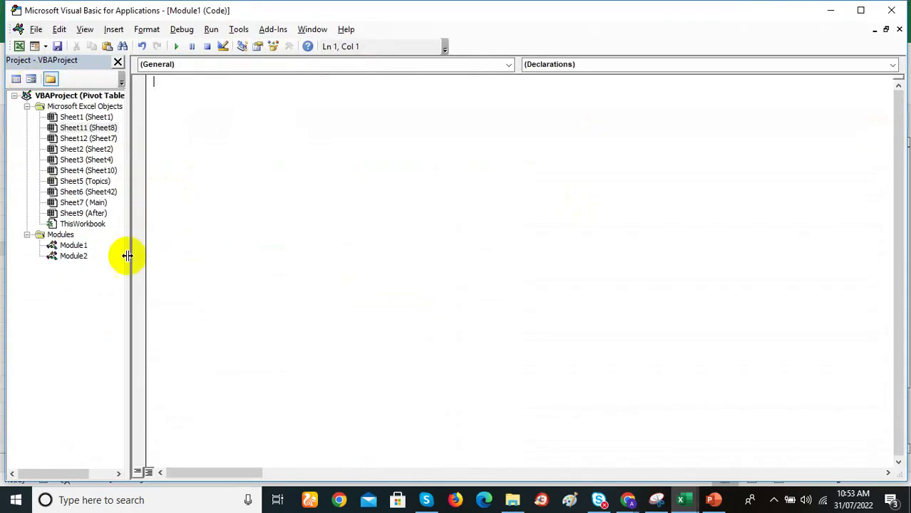
double_click(78, 257)
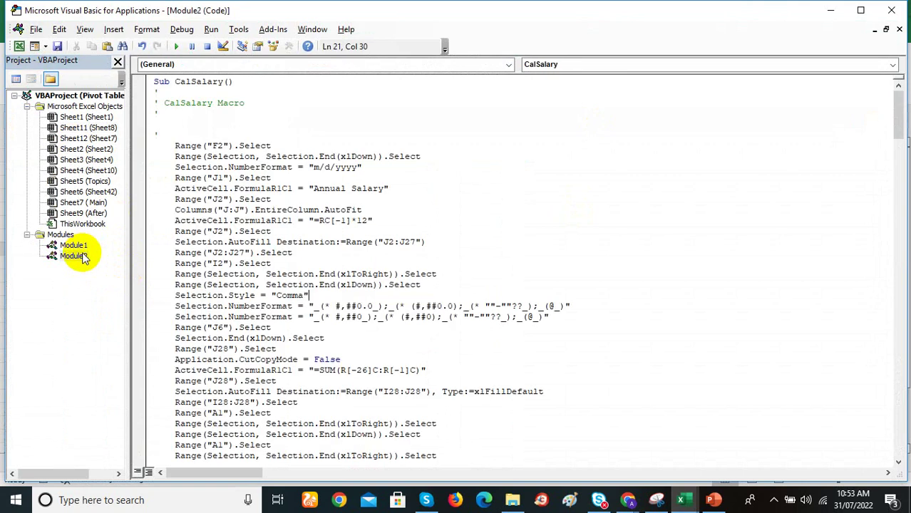
drag(897, 121, 847, 277)
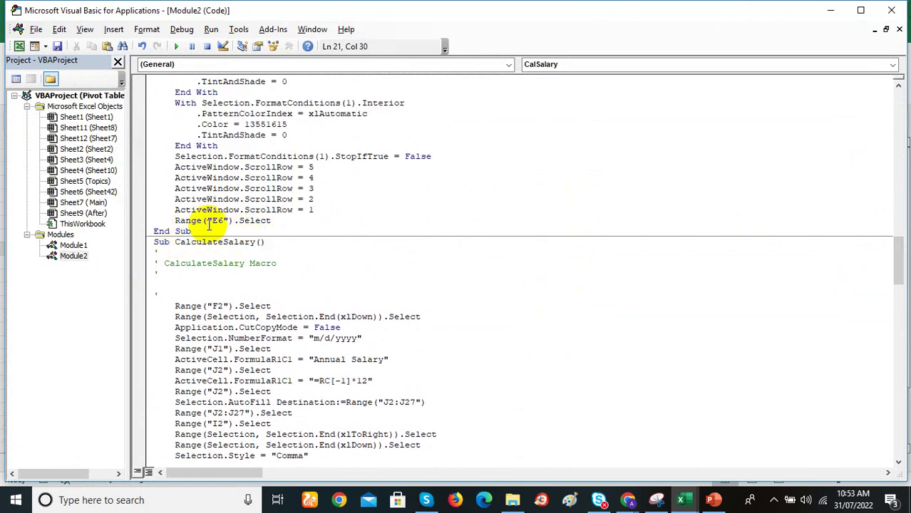
drag(207, 220, 112, 34)
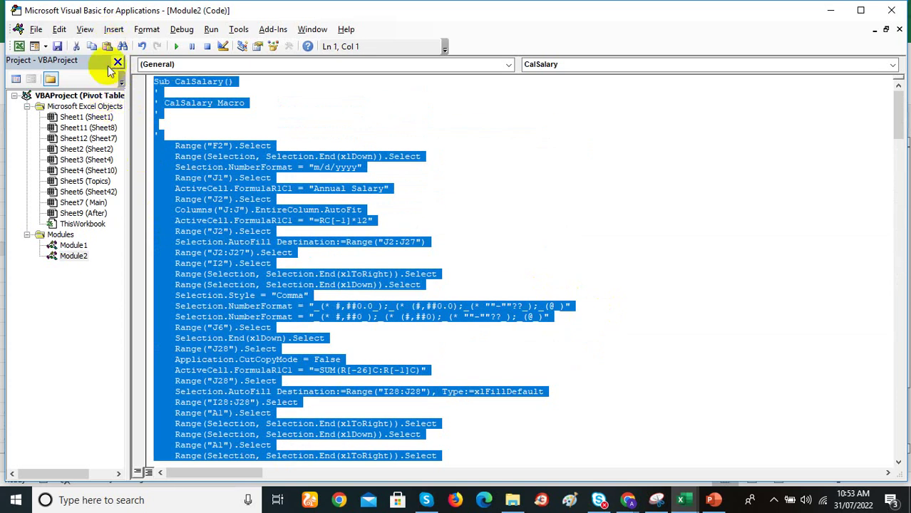
key(ctrl+v)
click(320, 231)
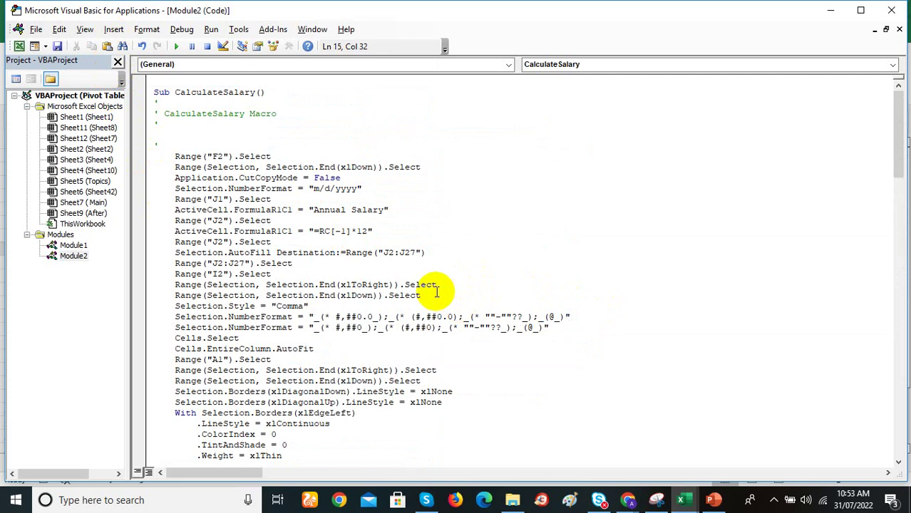
- Replace every occurrence of Sheet7 with Sheet8 in the current module and close the Visual Basic editor
key(ctrl+h)
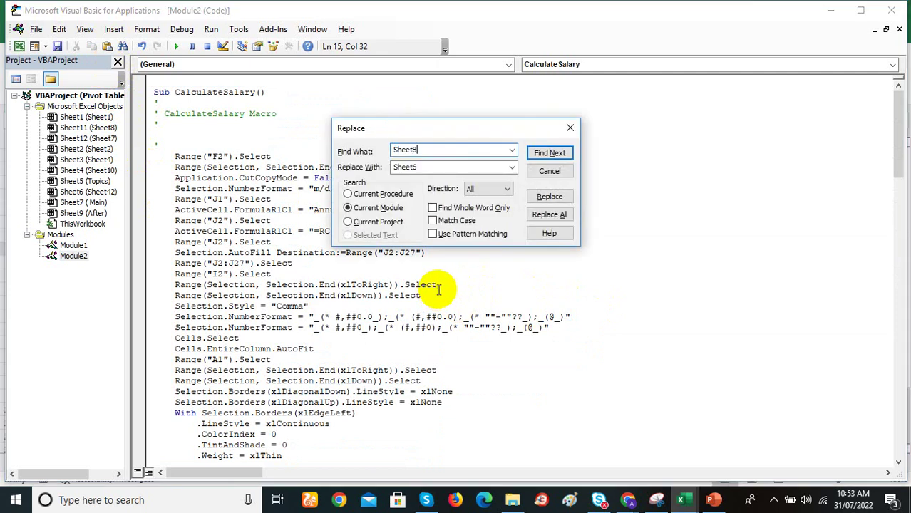
key(Tab)
text(Sheet8)
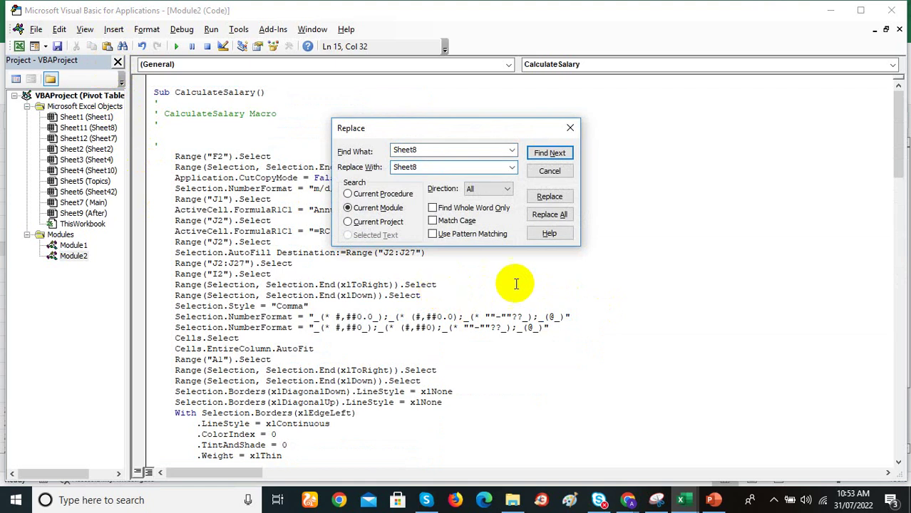
double_click(449, 151)
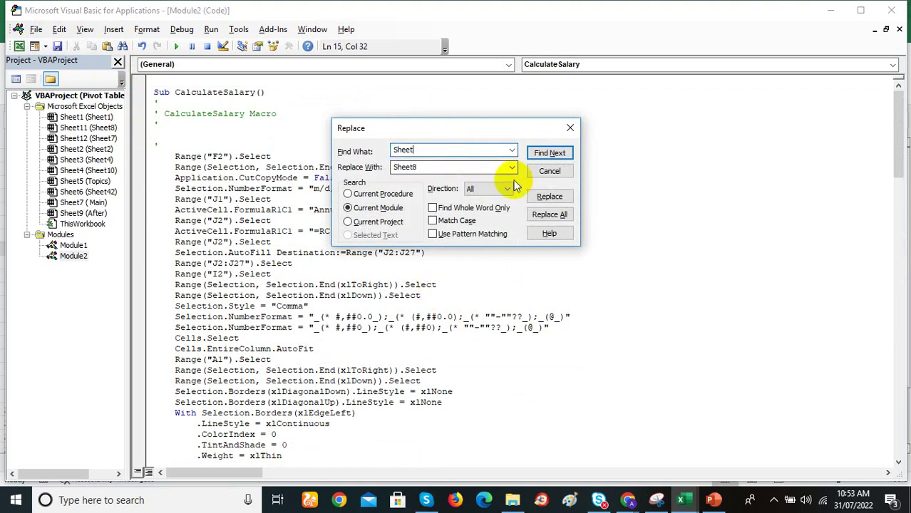
click(553, 216)
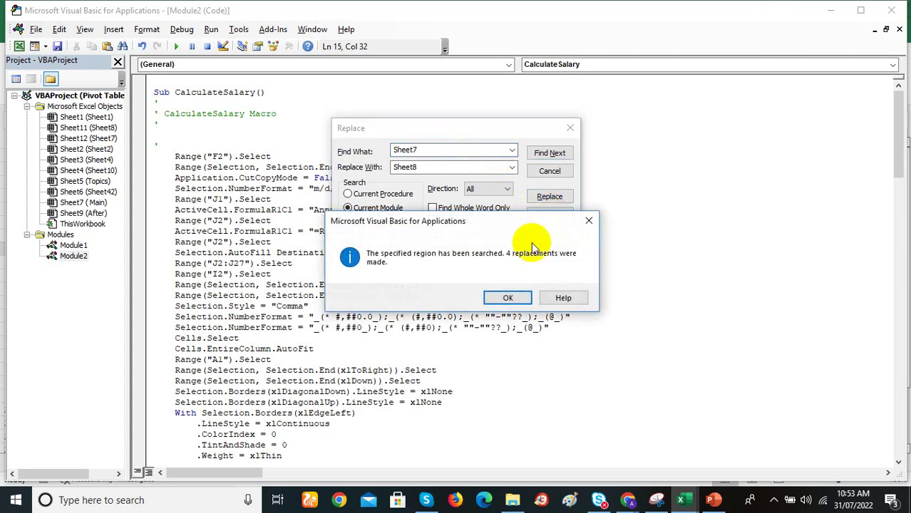
click(508, 298)
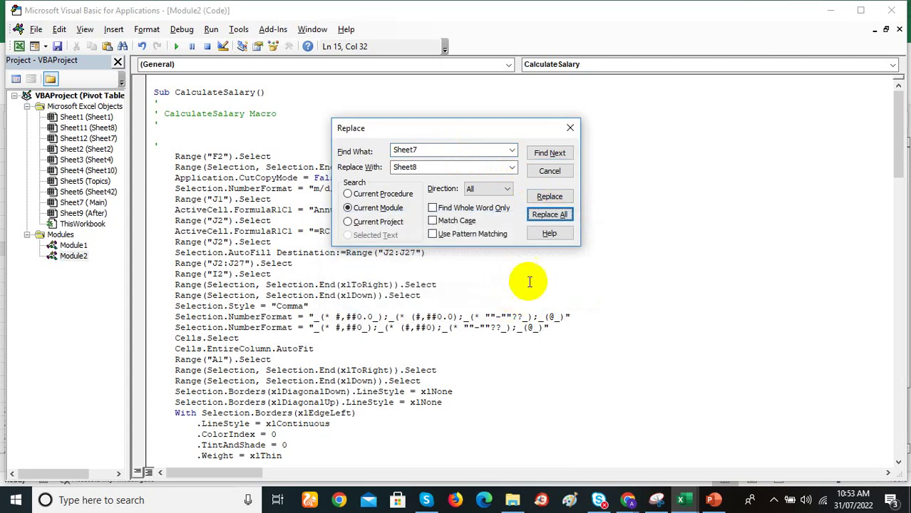
click(570, 128)
click(892, 11)
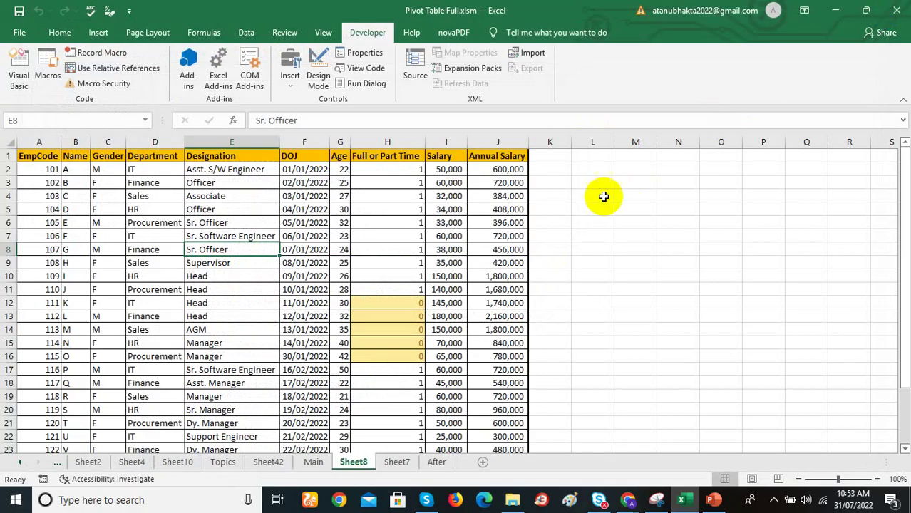
- Run the CalculateSalary macro on Sheet8
click(49, 72)
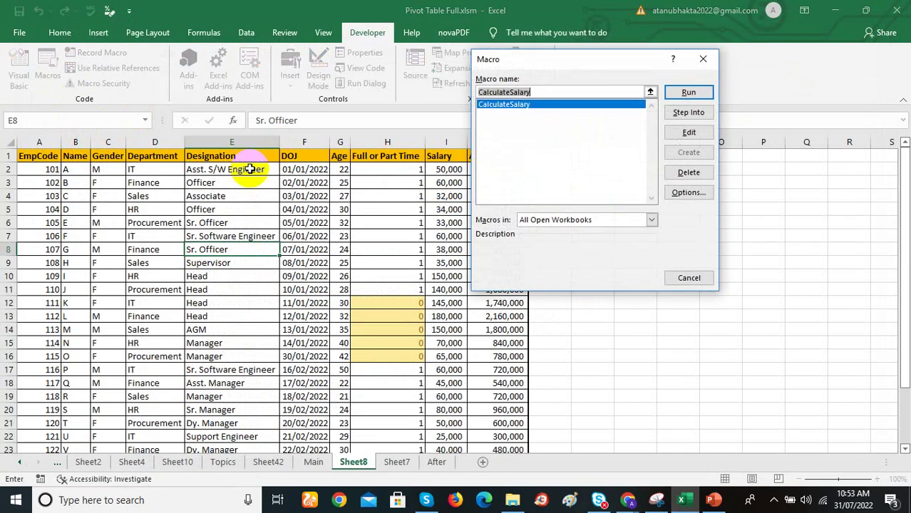
click(686, 92)
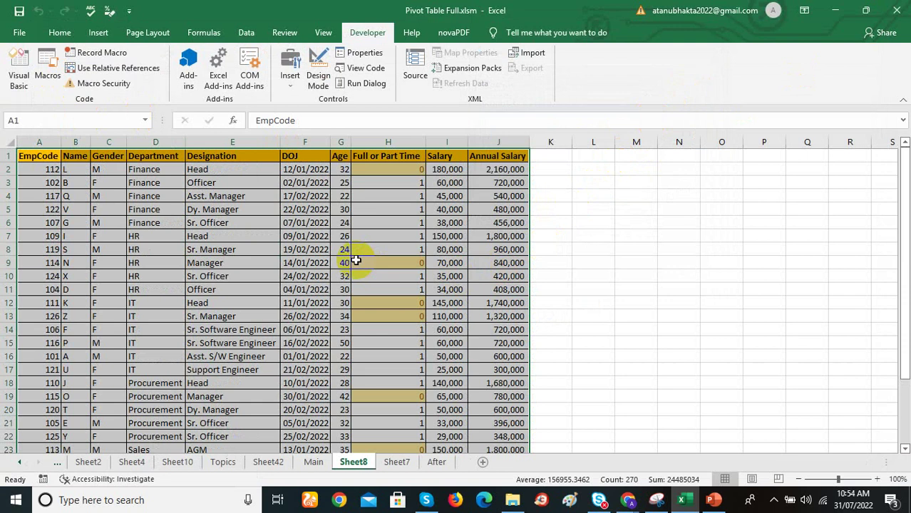
click(137, 181)
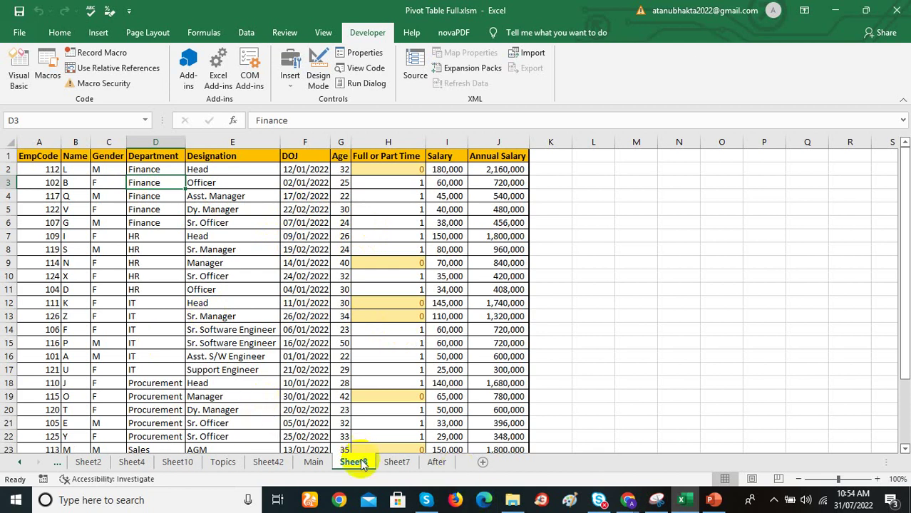
- Copy the whole Main sheet and paste it as values into cell A1 of another new sheet
click(308, 463)
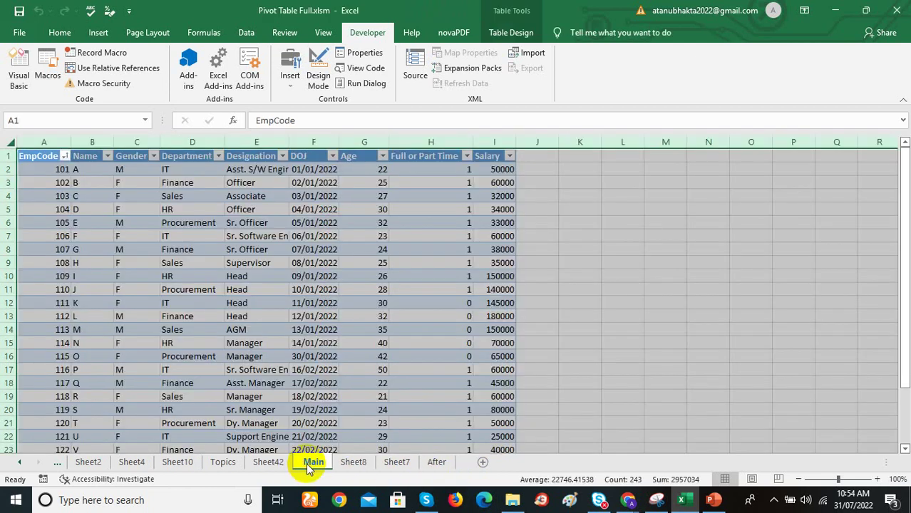
right_click(11, 144)
click(45, 171)
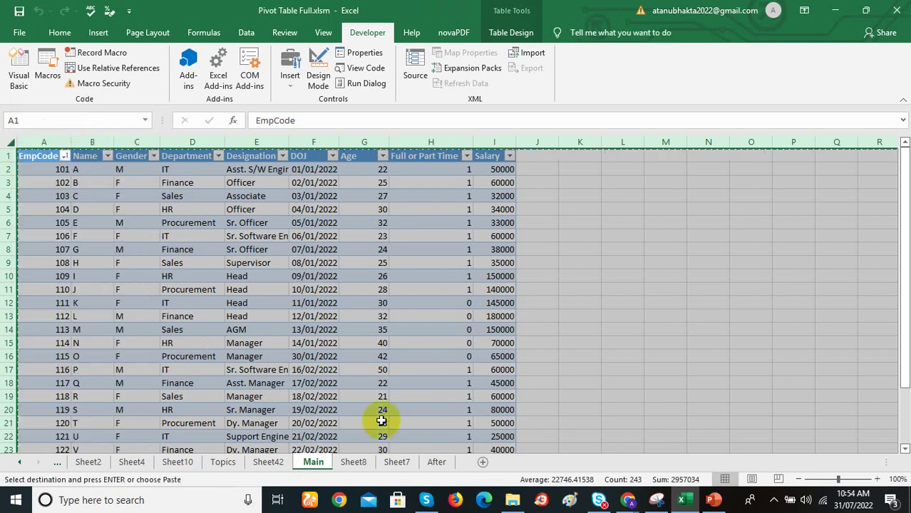
click(483, 462)
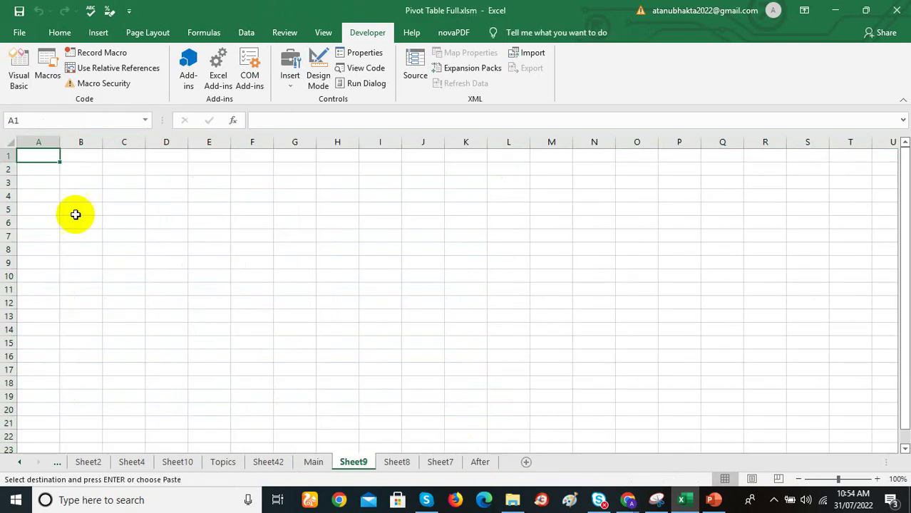
right_click(47, 156)
click(34, 212)
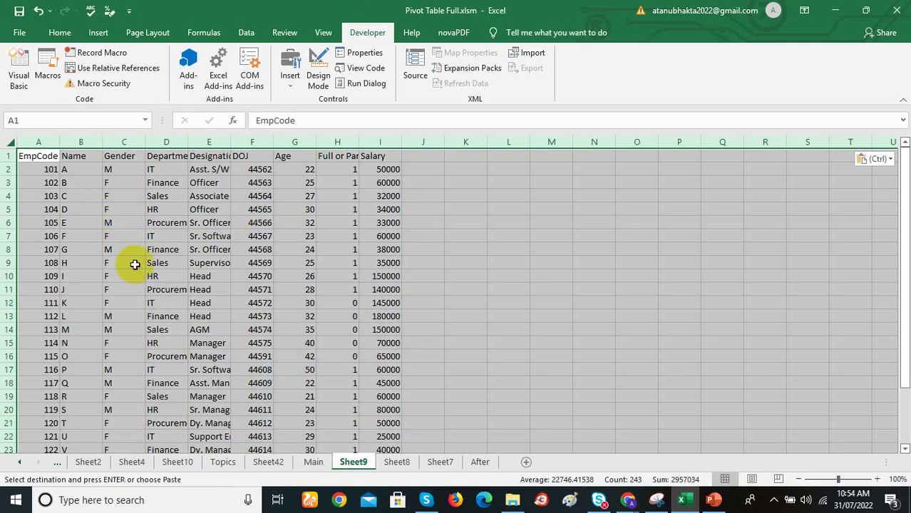
- Run the CalculateSalary macro on Sheet9 and compare its row order with Sheet8
click(202, 276)
click(48, 75)
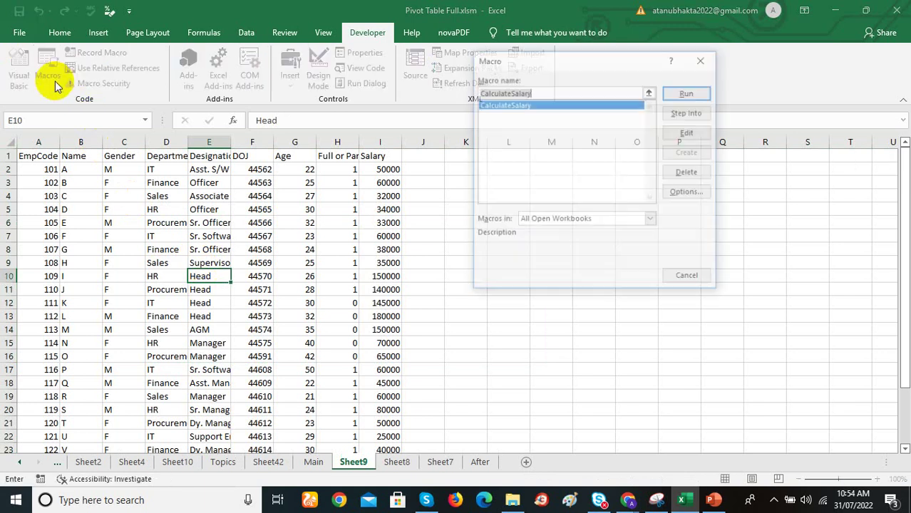
click(690, 93)
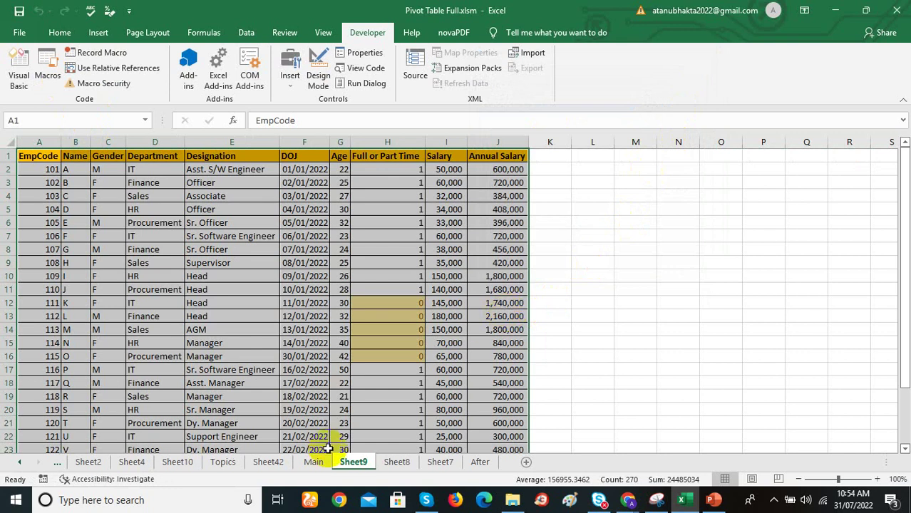
click(403, 467)
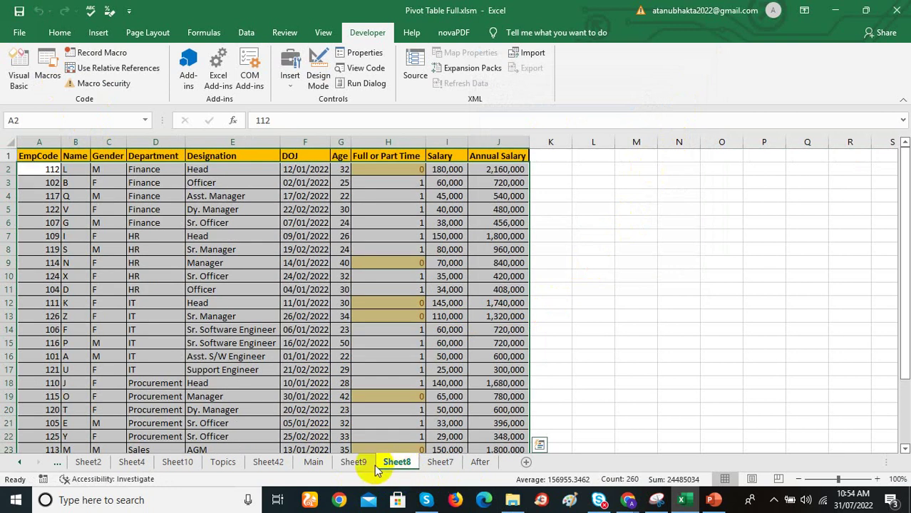
click(355, 462)
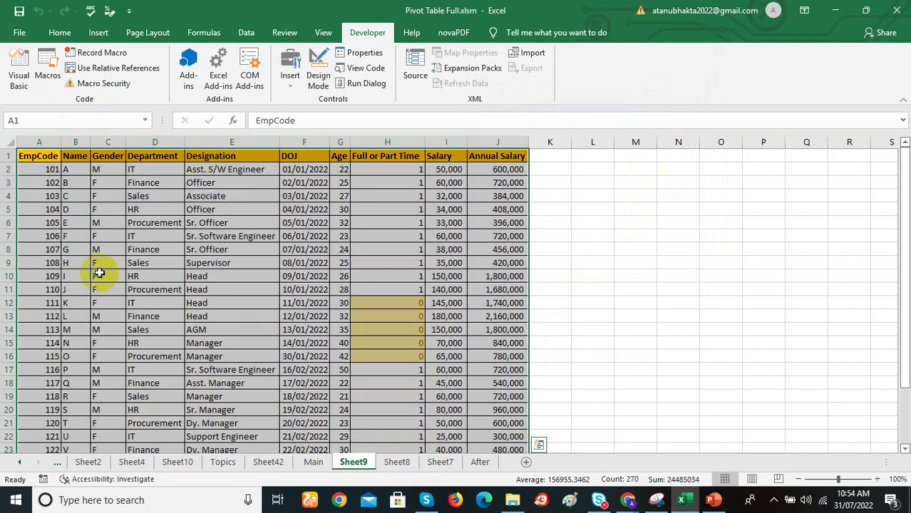
- Replace every occurrence of Sheet8 with Sheet9 in the Module2 code and close the Visual Basic editor
click(20, 80)
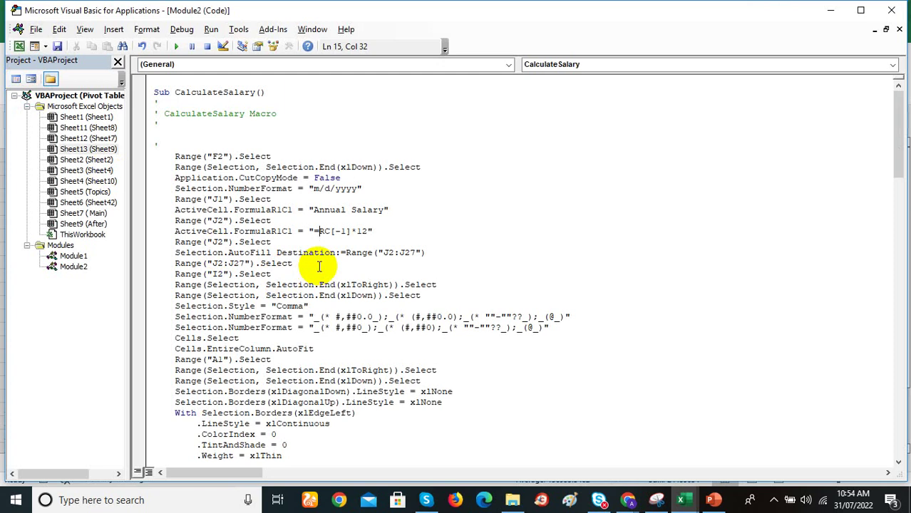
key(ctrl+h)
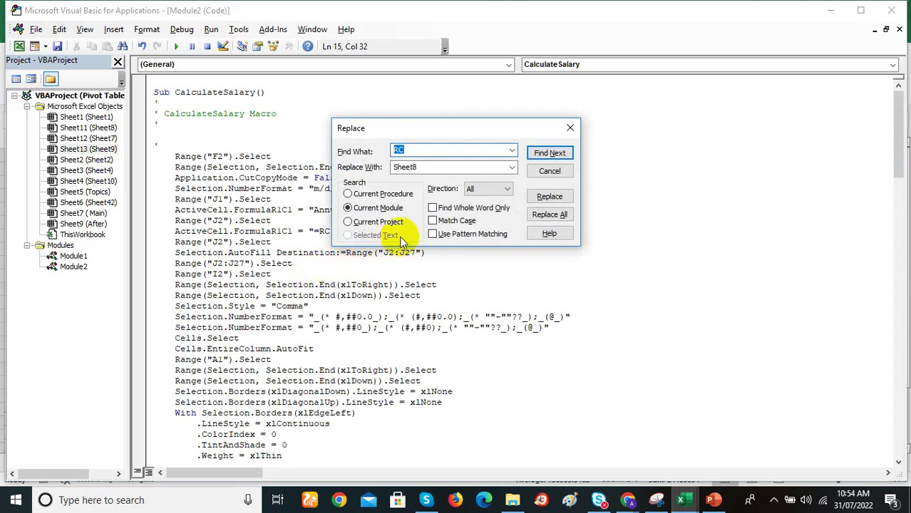
double_click(406, 167)
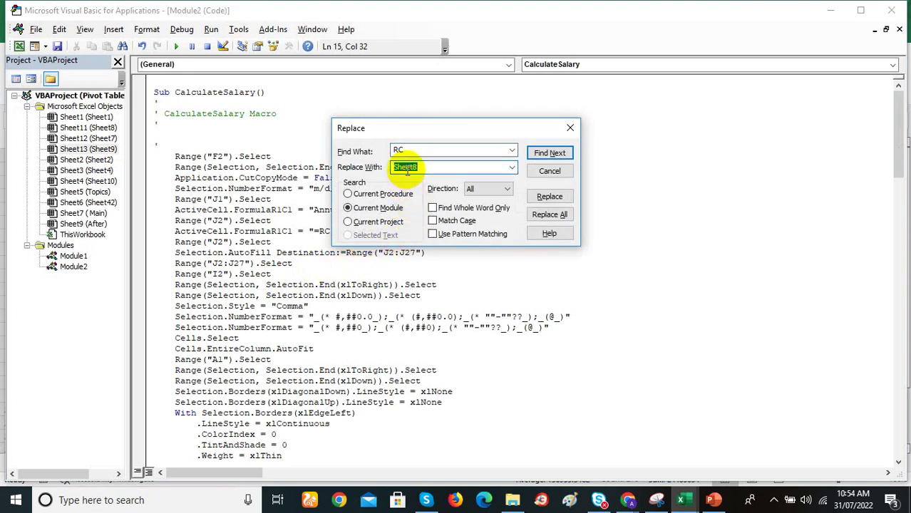
double_click(401, 151)
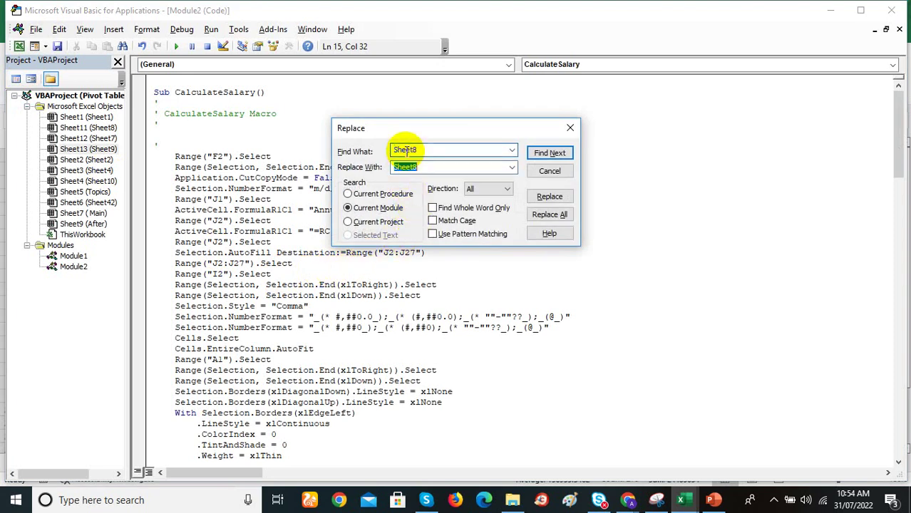
click(433, 167)
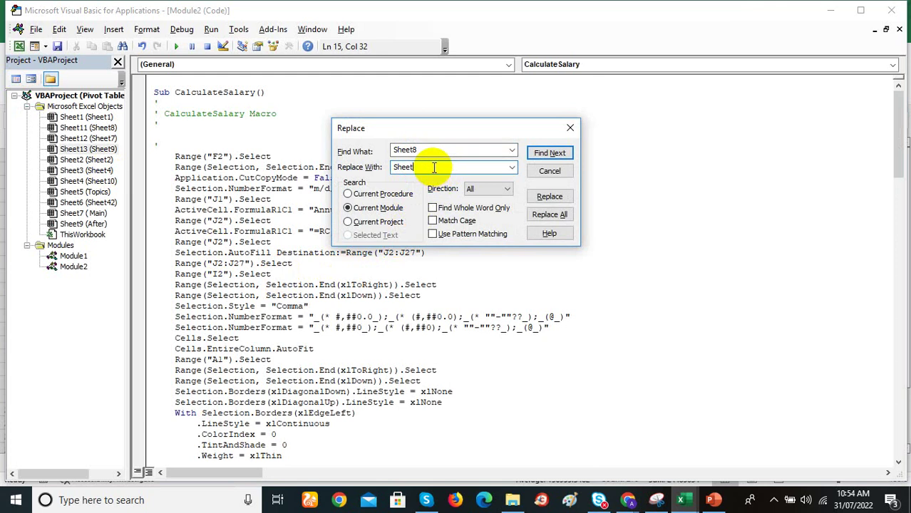
click(548, 215)
click(511, 296)
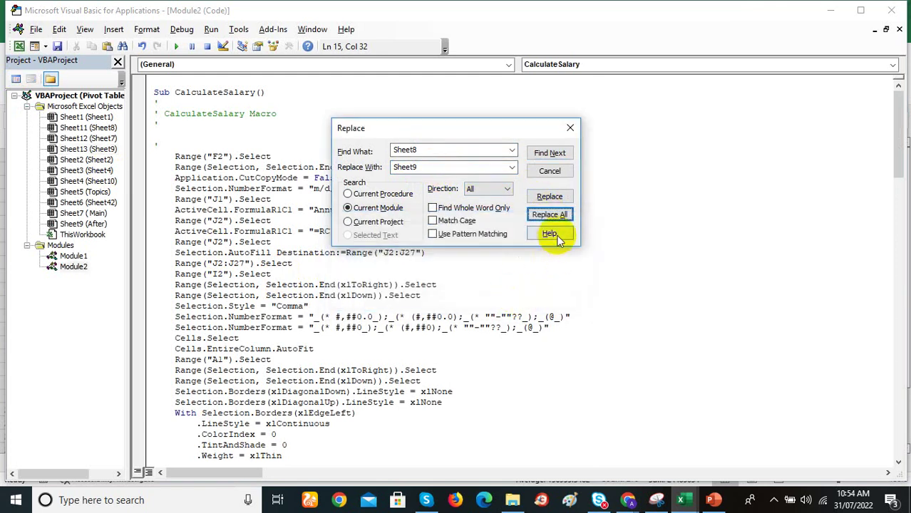
click(569, 129)
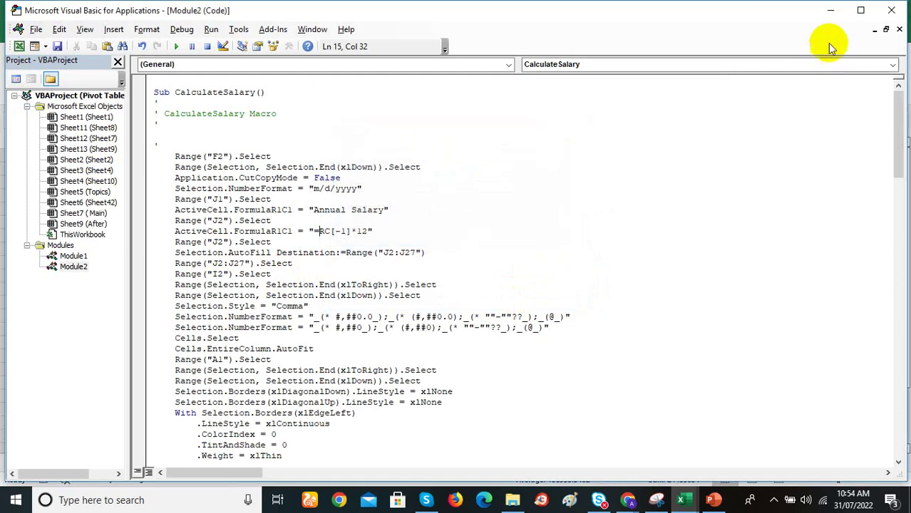
click(893, 10)
- Run the CalculateSalary macro again on Sheet9 with the updated code
click(305, 249)
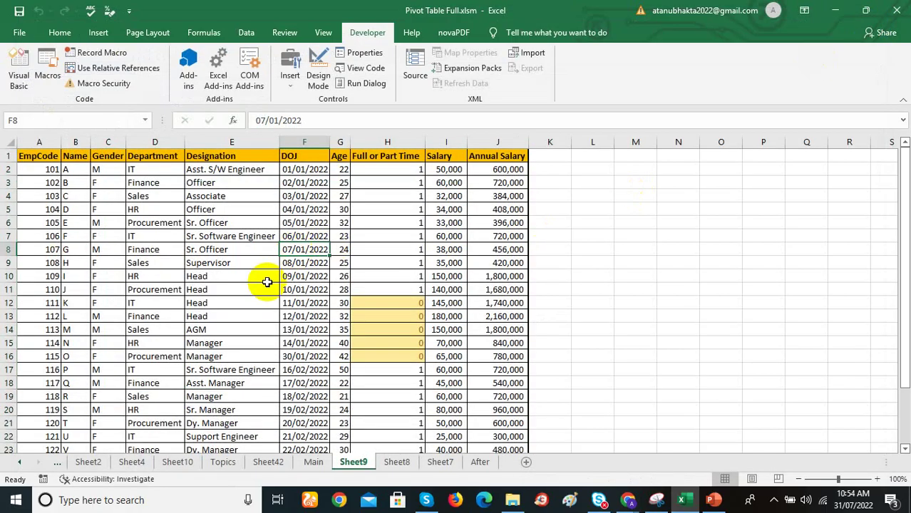
click(47, 75)
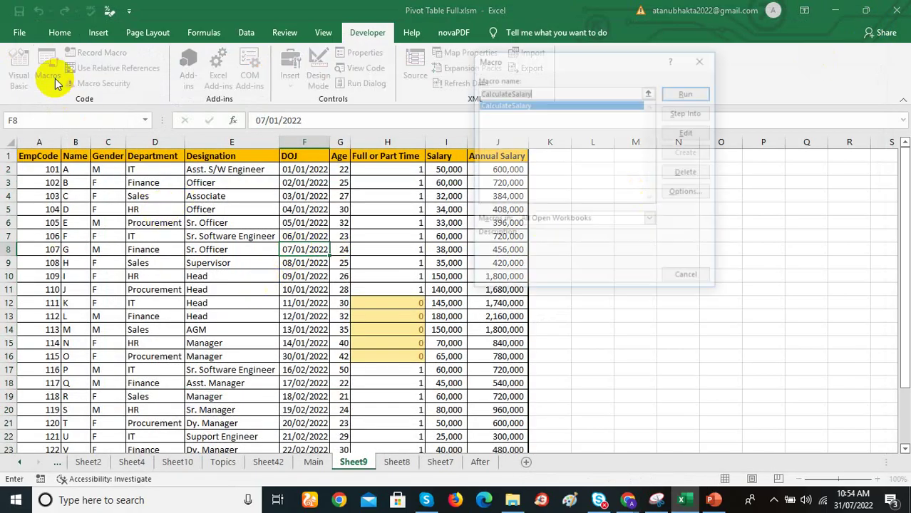
click(690, 92)
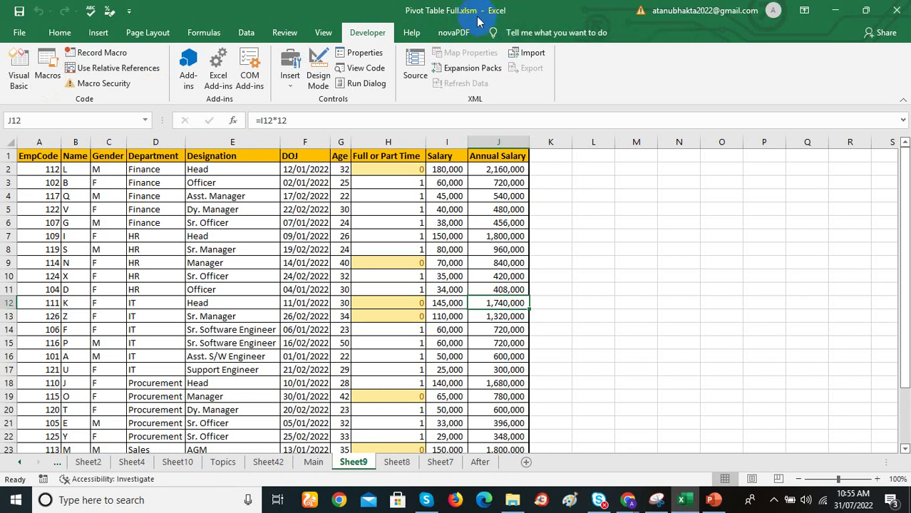
- Close the workbook and, in File Explorer, browse drive E: through YoutubeChannels, Bangladesh Updates and Excel Charts Basic to the Excel a Macro folder
click(897, 10)
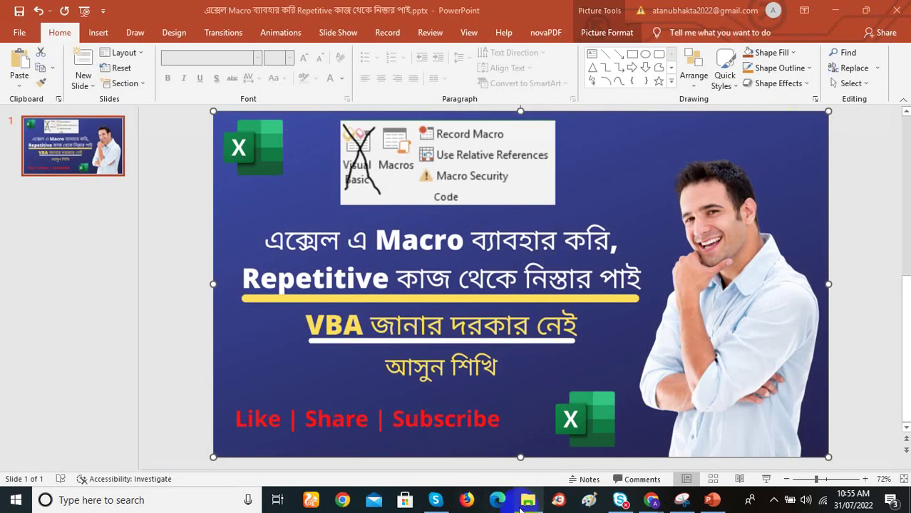
click(527, 503)
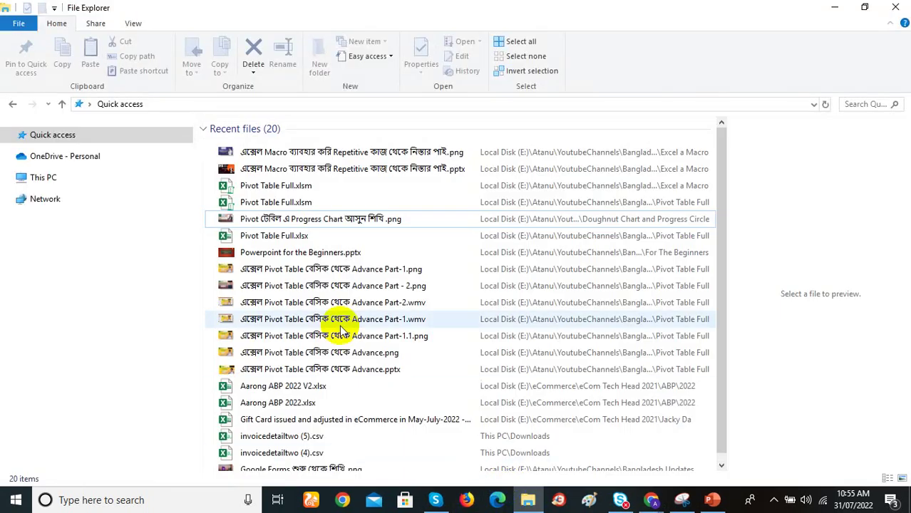
click(73, 180)
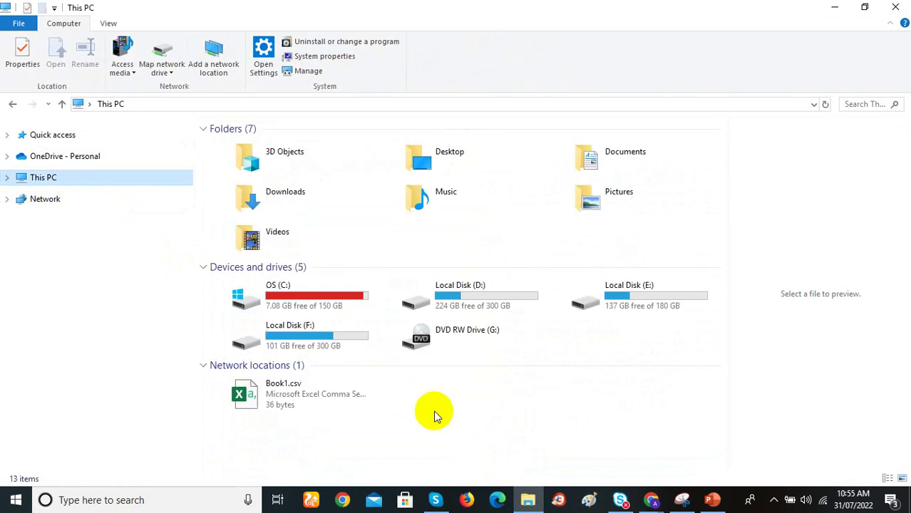
double_click(636, 305)
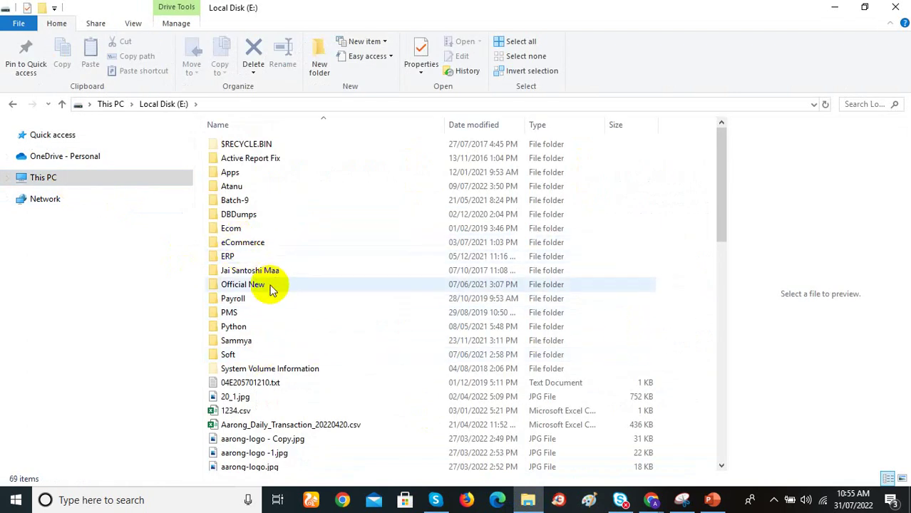
double_click(248, 186)
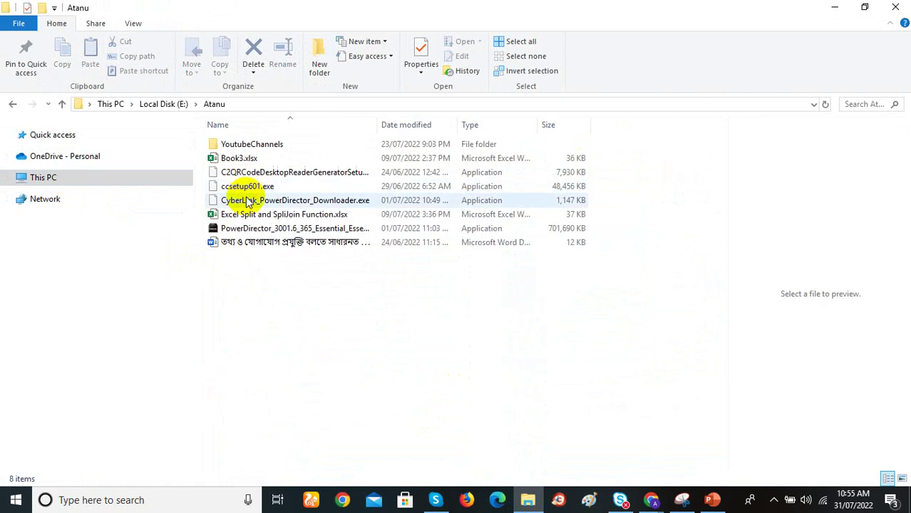
double_click(243, 145)
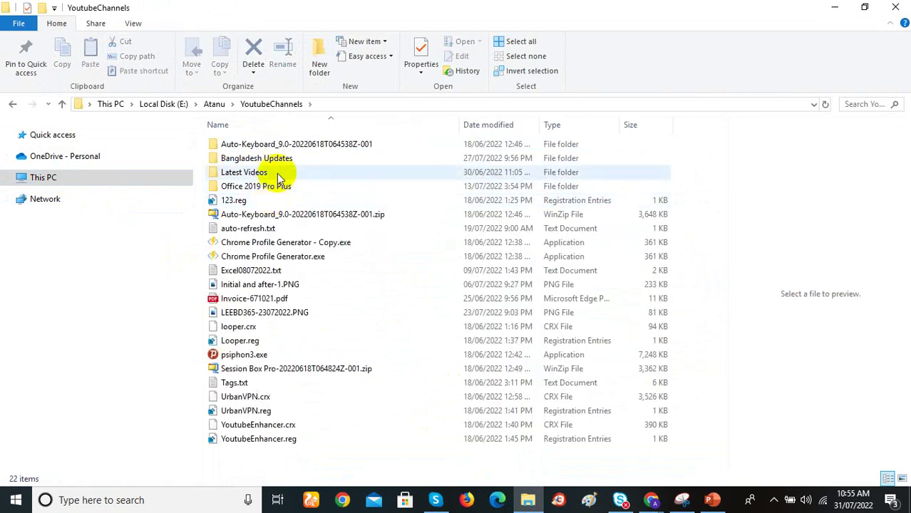
double_click(265, 158)
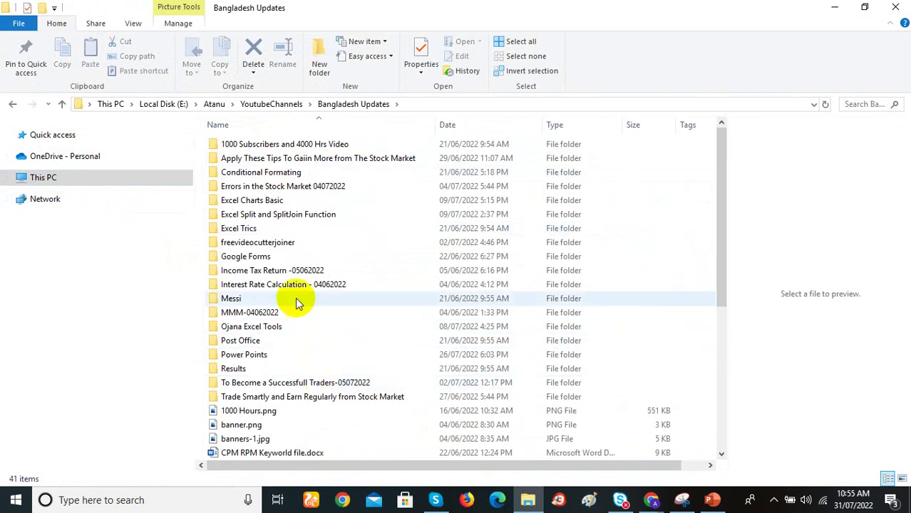
double_click(284, 202)
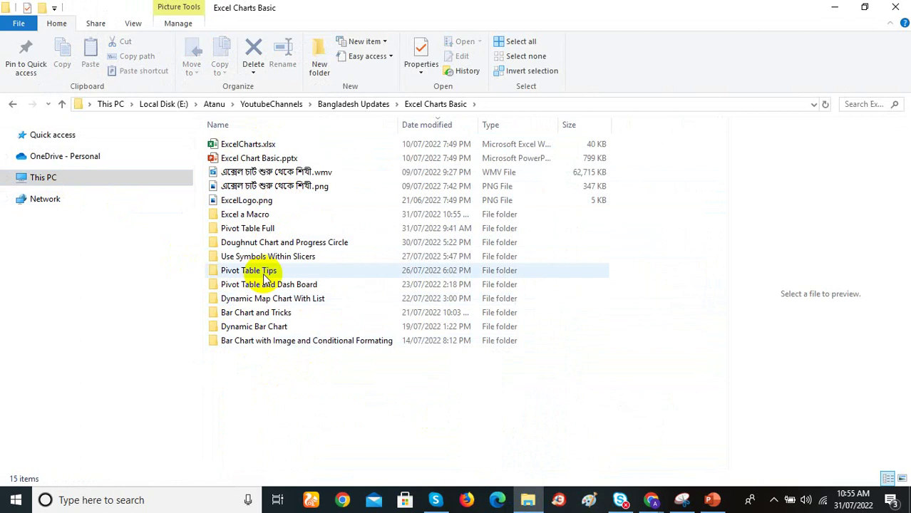
double_click(287, 218)
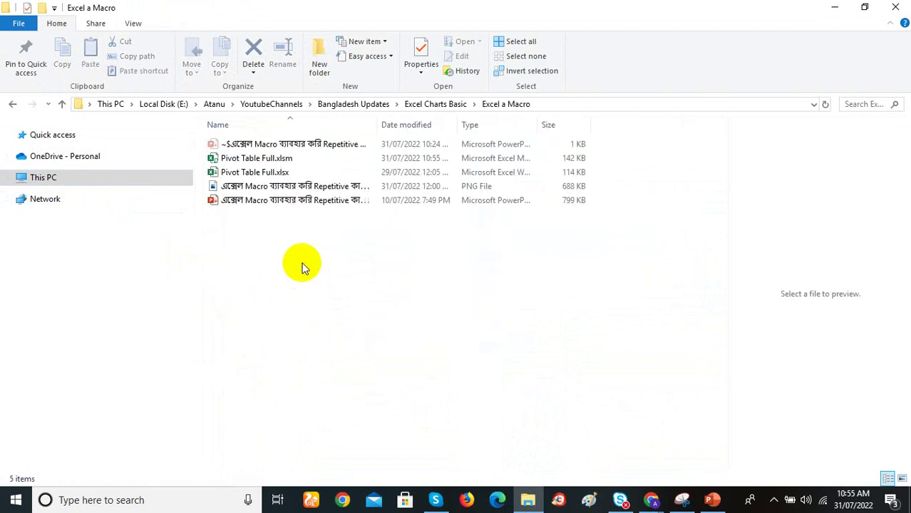
- Reopen Pivot Table Full.xlsm from the Excel a Macro folder and dismiss the Office licence notice
click(299, 164)
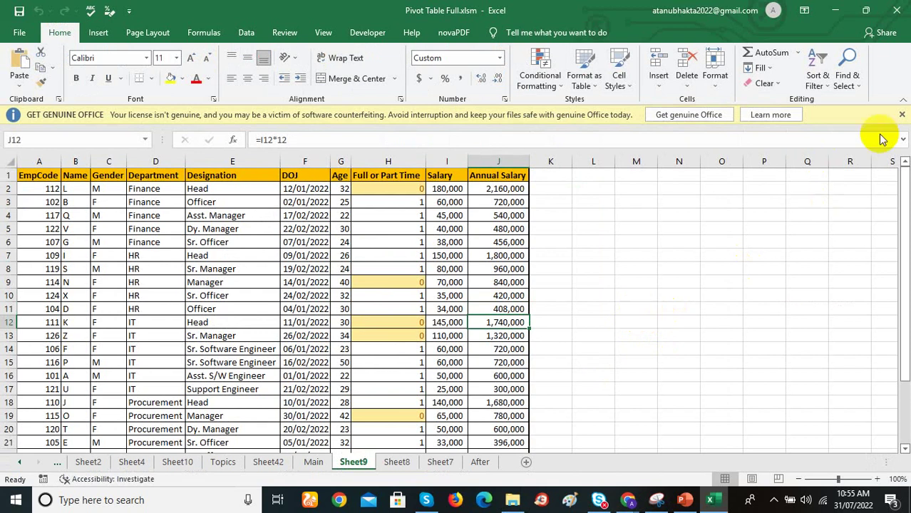
click(901, 116)
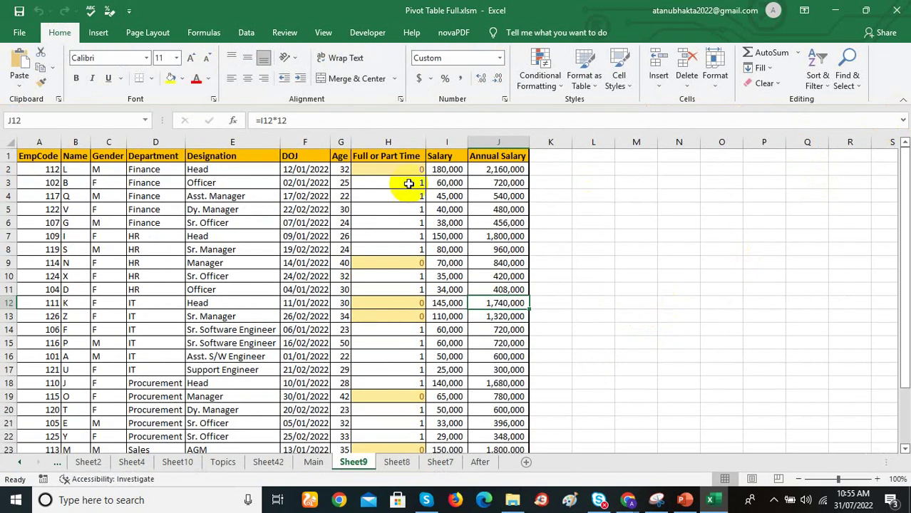
click(298, 223)
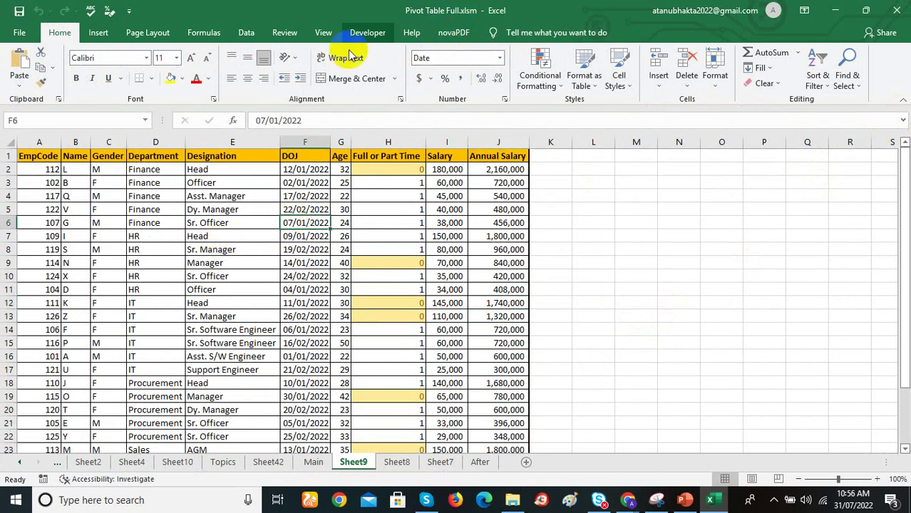